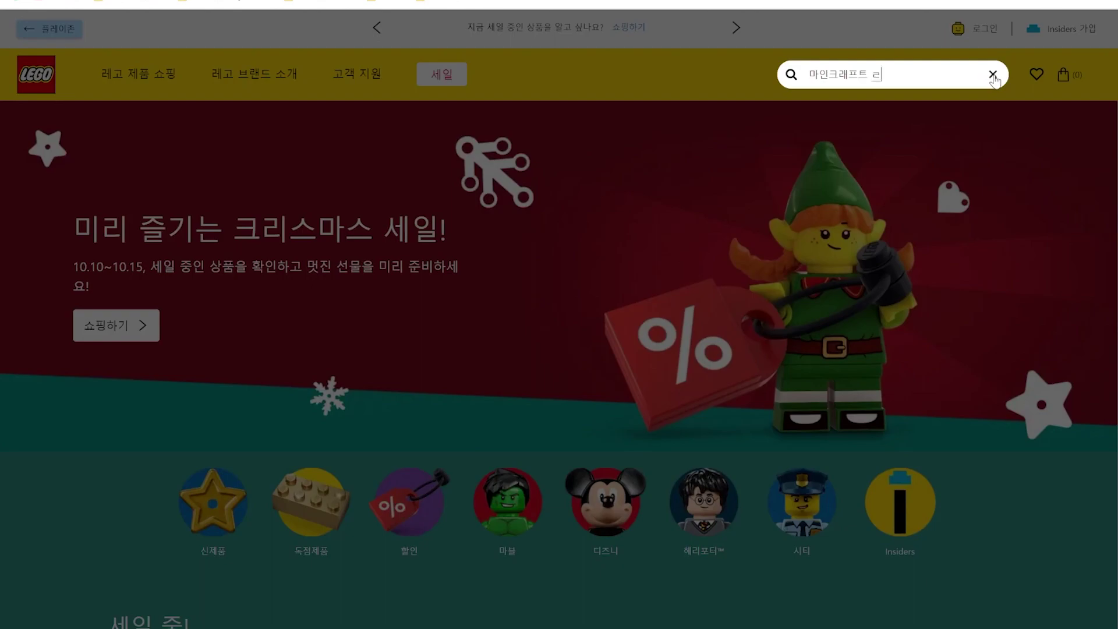
# Search the LEGO store for "마인크래프트 라마", open the 라마 product and look through its gallery images.
pyautogui.press('Return')
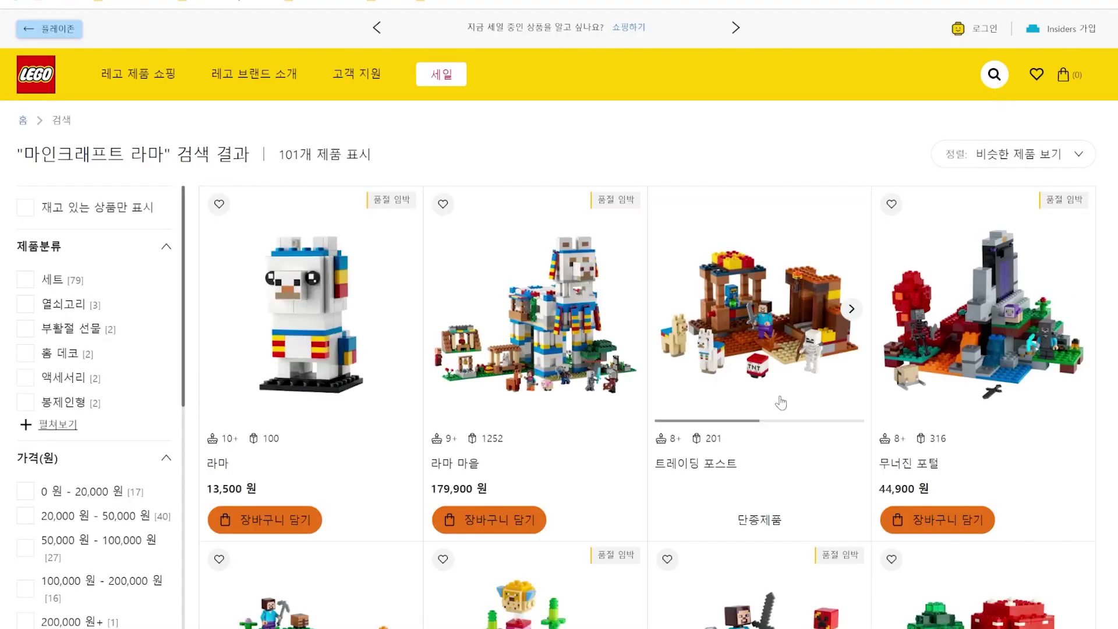
pyautogui.click(265, 328)
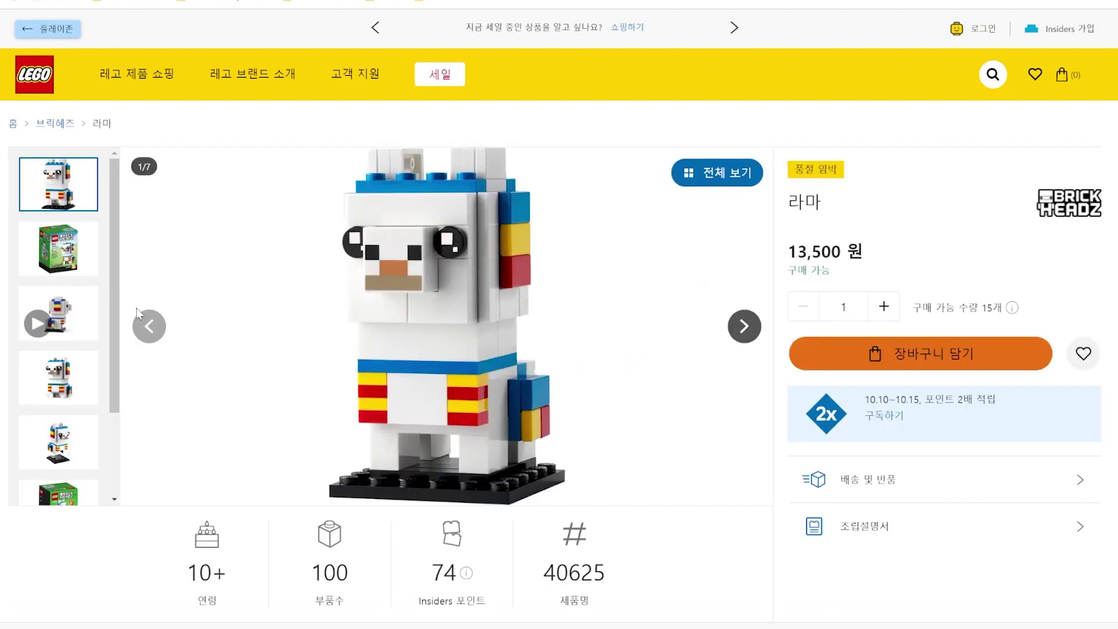
pyautogui.click(61, 243)
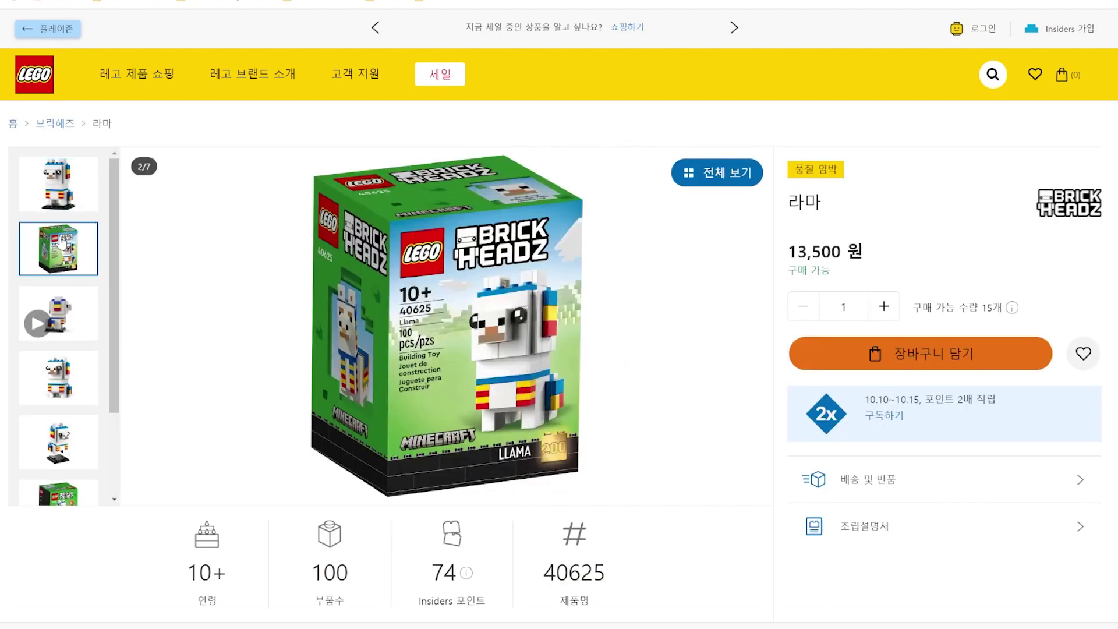
pyautogui.click(62, 333)
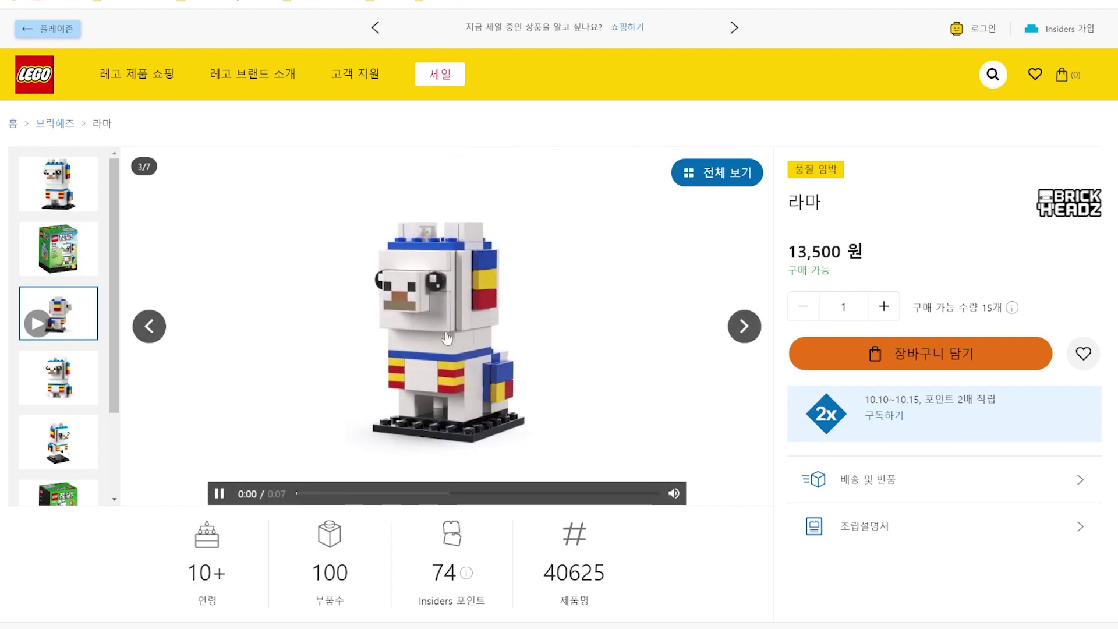
pyautogui.click(57, 384)
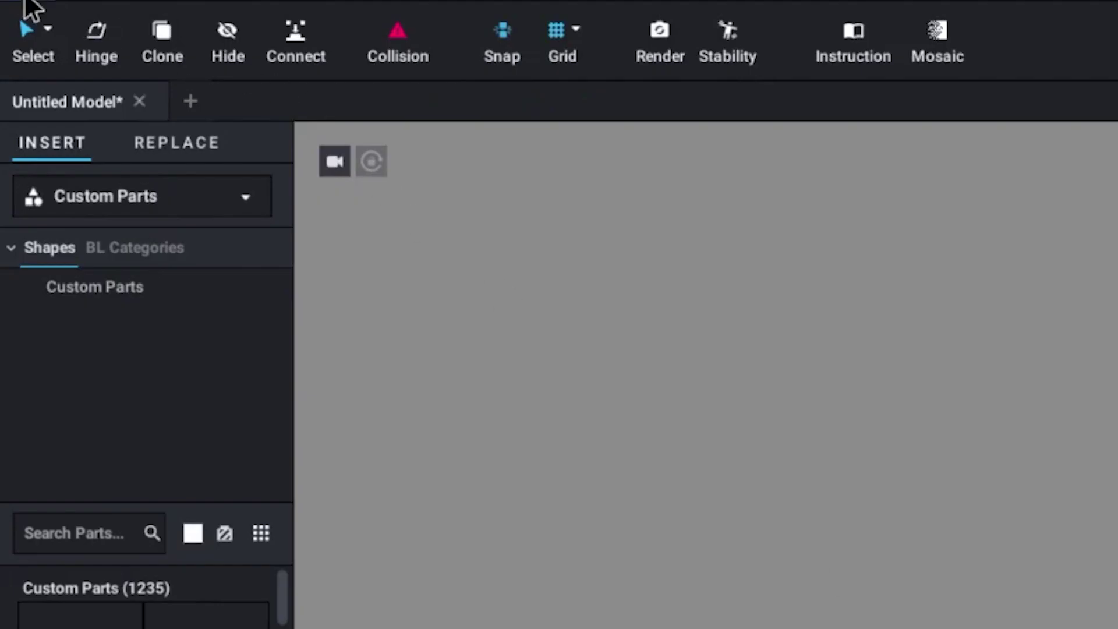
# Switch to Studio, import official LEGO set 40625 as a palette, and open its building instructions beside the model.
pyautogui.click(11, 2)
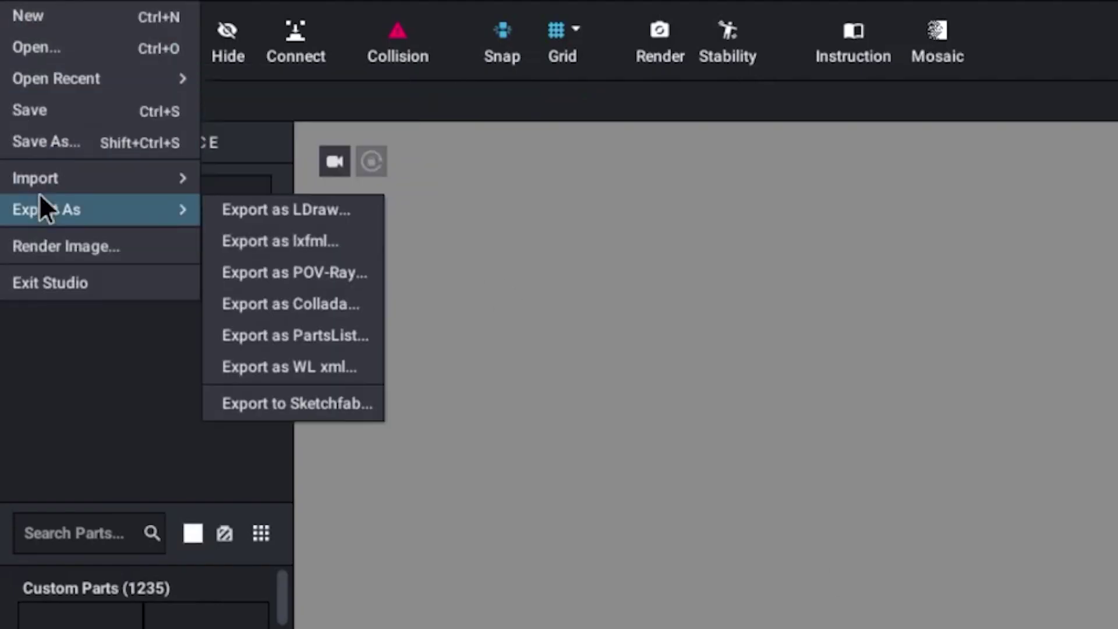
pyautogui.moveTo(47, 178)
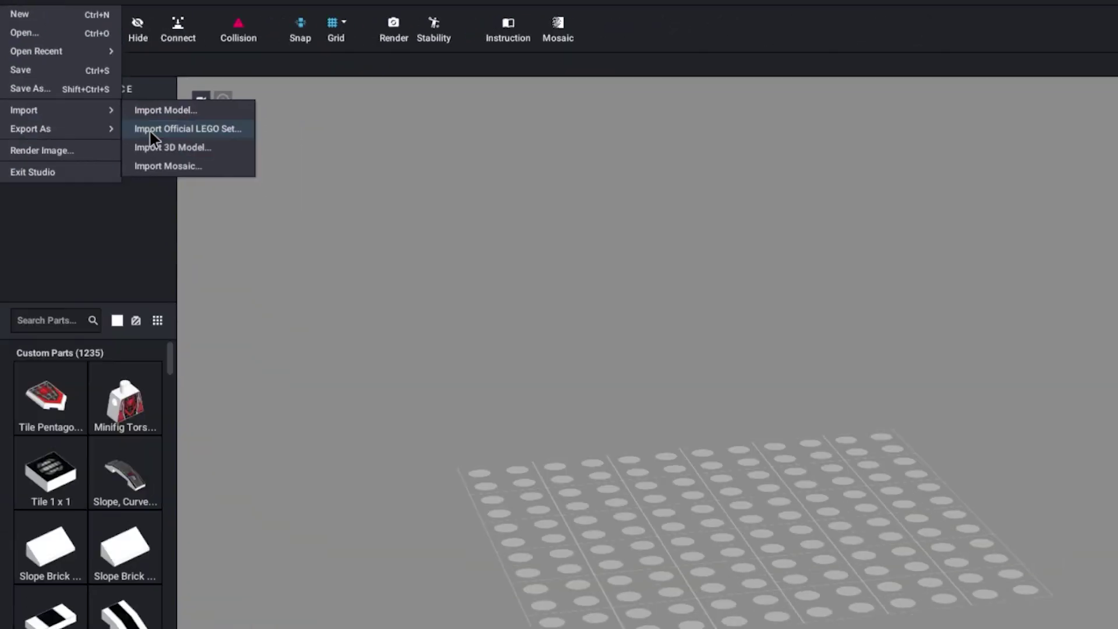
pyautogui.click(247, 210)
pyautogui.write('40625')
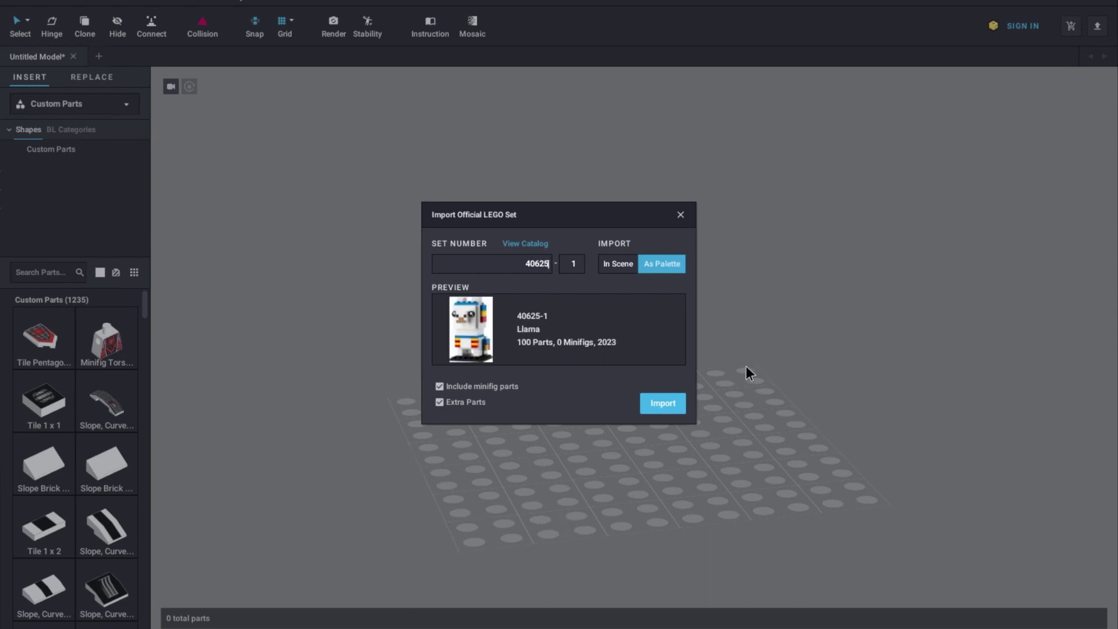
pyautogui.click(662, 404)
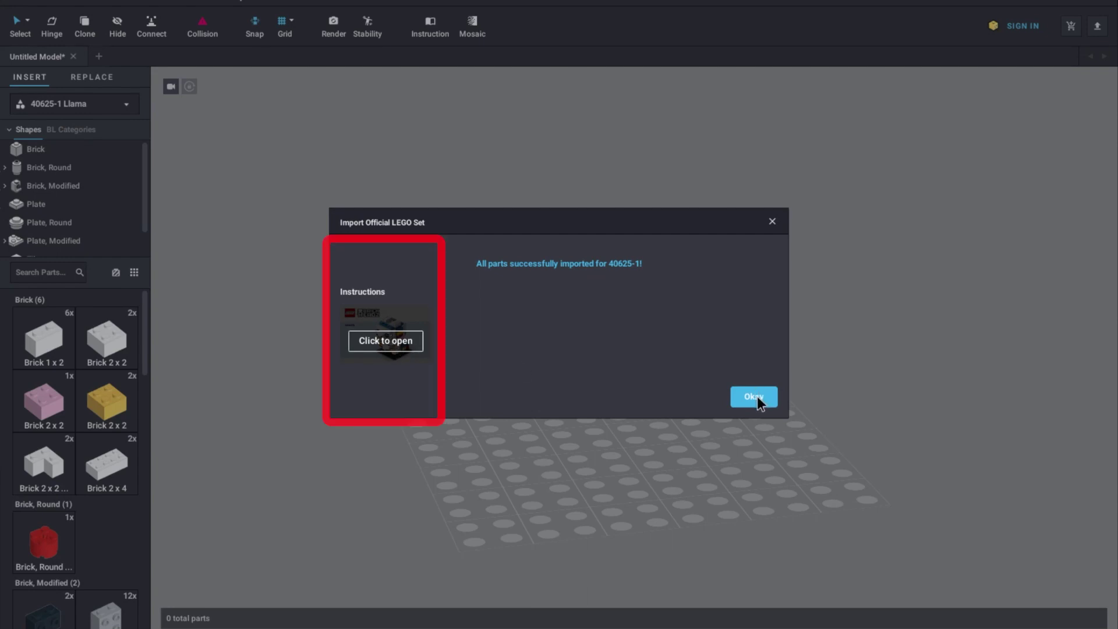
pyautogui.moveTo(0, 37); pyautogui.dragTo(926, 0)
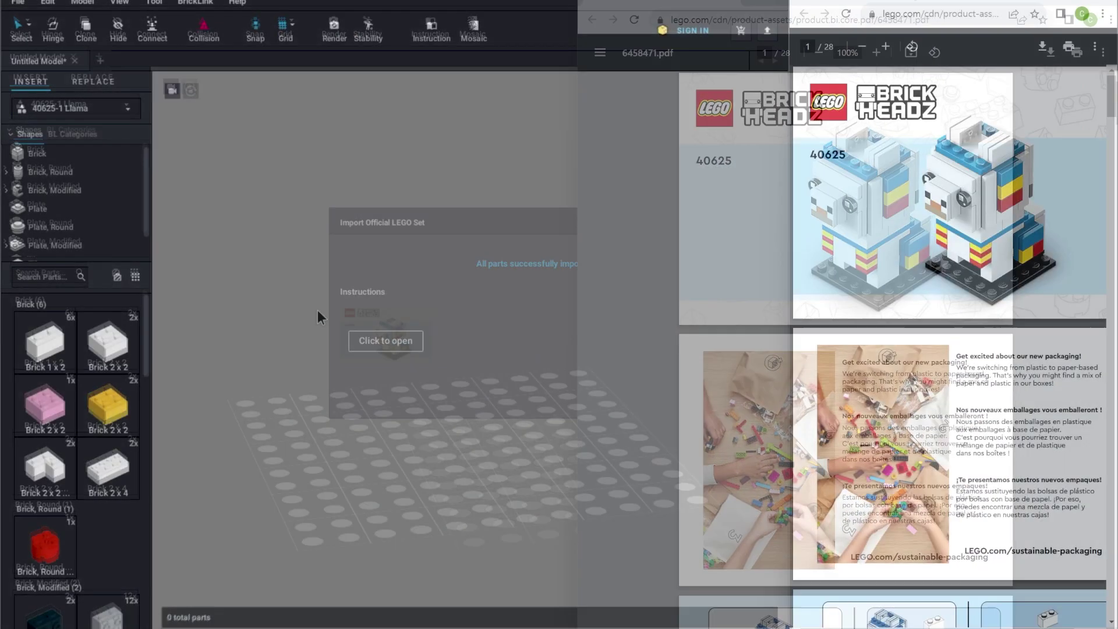
# Filter the parts by "PL" and place the white Plate 4 x 4 in the middle of the grid.
pyautogui.scroll(-9, 961, 317)
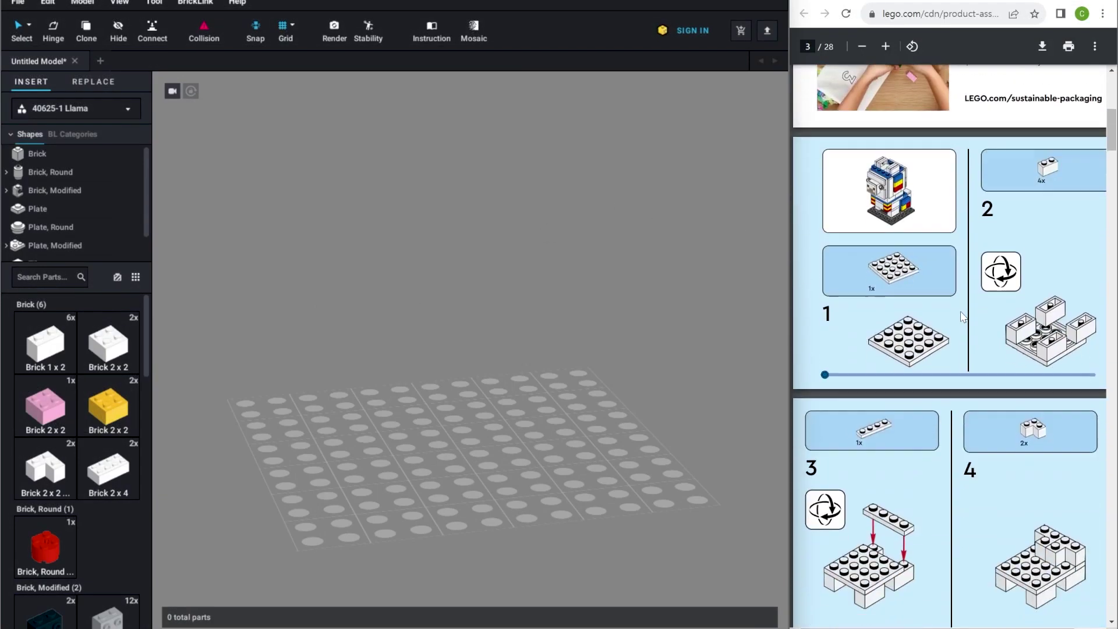
pyautogui.write('PL')
pyautogui.scroll(-5, 75, 407)
pyautogui.moveTo(107, 396); pyautogui.dragTo(484, 430)
pyautogui.moveTo(483, 429); pyautogui.dragTo(495, 436, button='right')
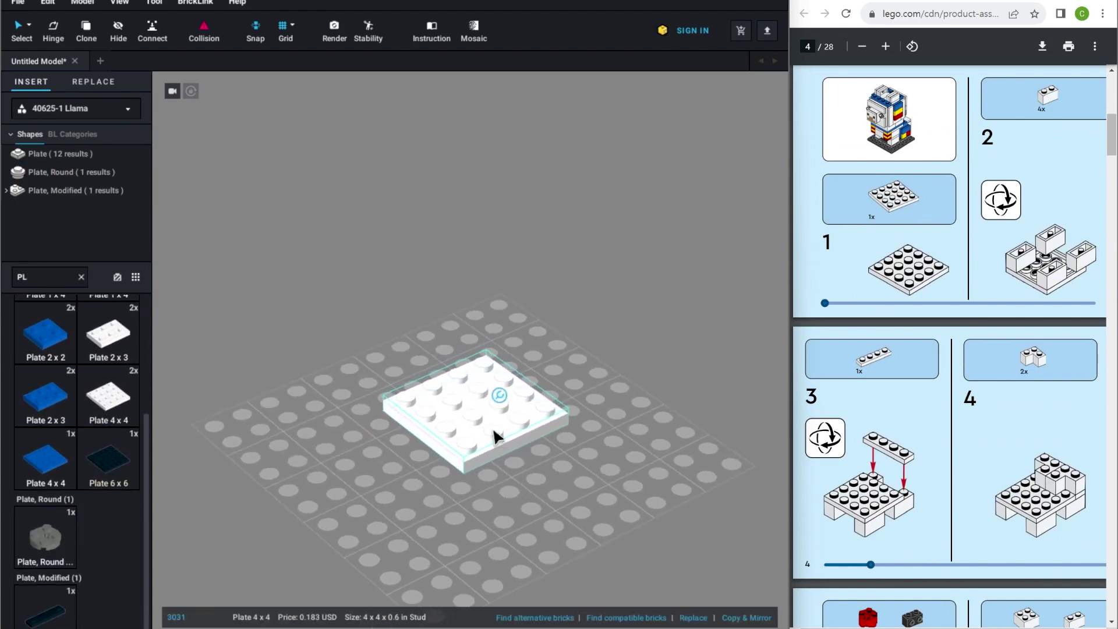
# Turn the 4 x 4 plate upside down and attach four white Brick 1 x 2 legs to its underside.
pyautogui.write('BR')
pyautogui.moveTo(46, 343)
pyautogui.mouseDown()
pyautogui.moveTo(574, 279)
pyautogui.moveTo(512, 336)
pyautogui.moveTo(494, 326)
pyautogui.mouseUp()
pyautogui.click(490, 414)
pyautogui.press('Down')
pyautogui.press('Down')
pyautogui.press('c')
pyautogui.click(417, 364)
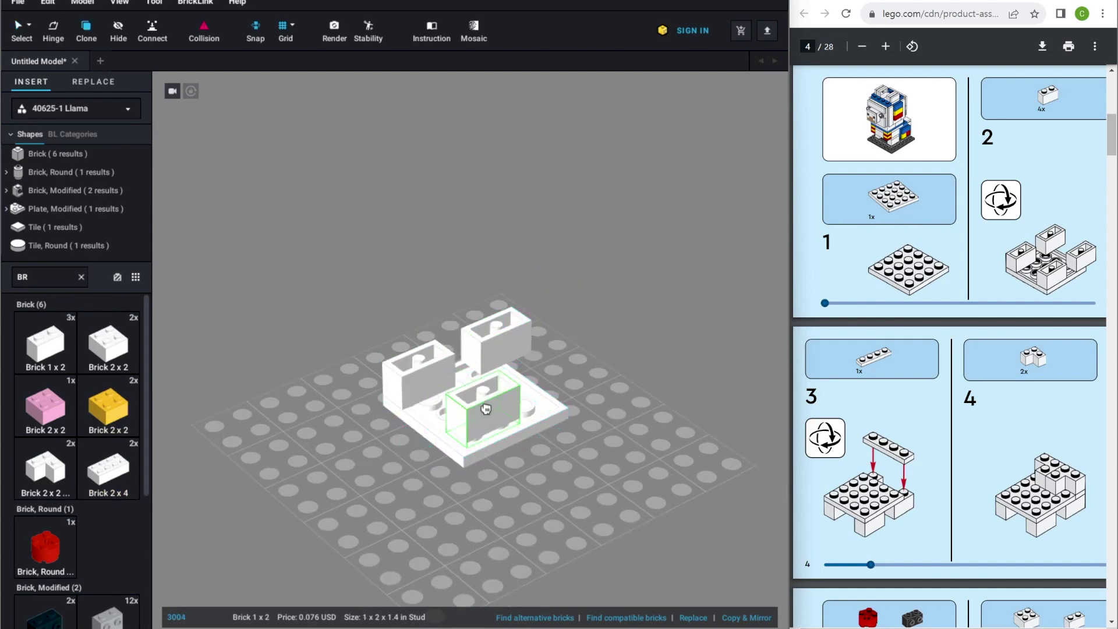
pyautogui.click(479, 407)
pyautogui.click(558, 372)
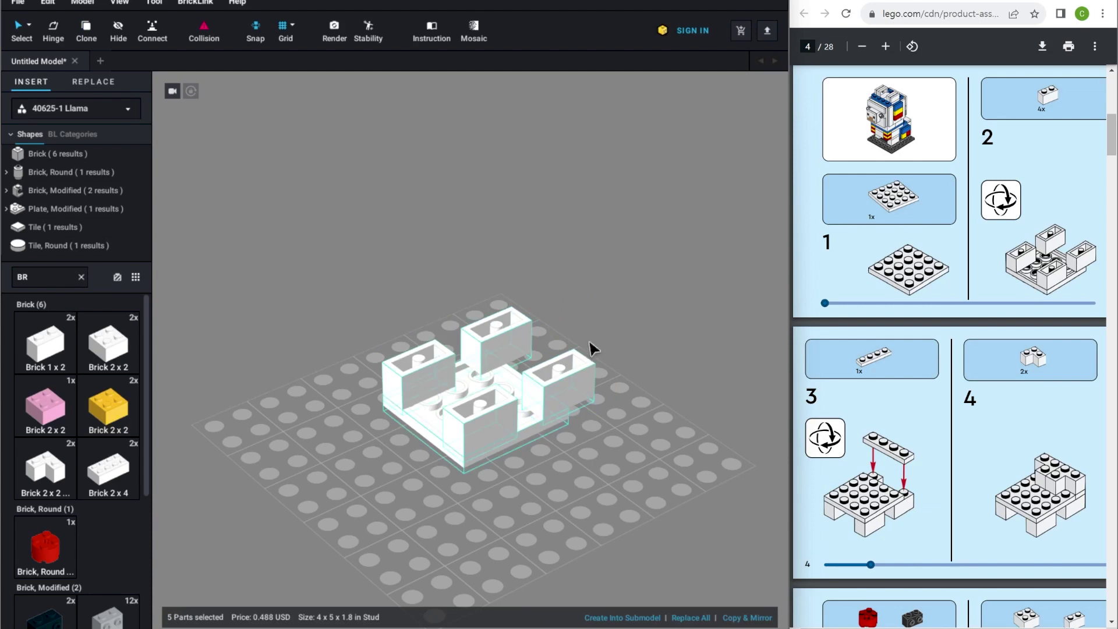
# Flip the plate and its legs upright, and add the white Plate 1 x 4 across the two rear legs.
pyautogui.press('Down')
pyautogui.press('Down')
pyautogui.click(179, 305)
pyautogui.write('PL')
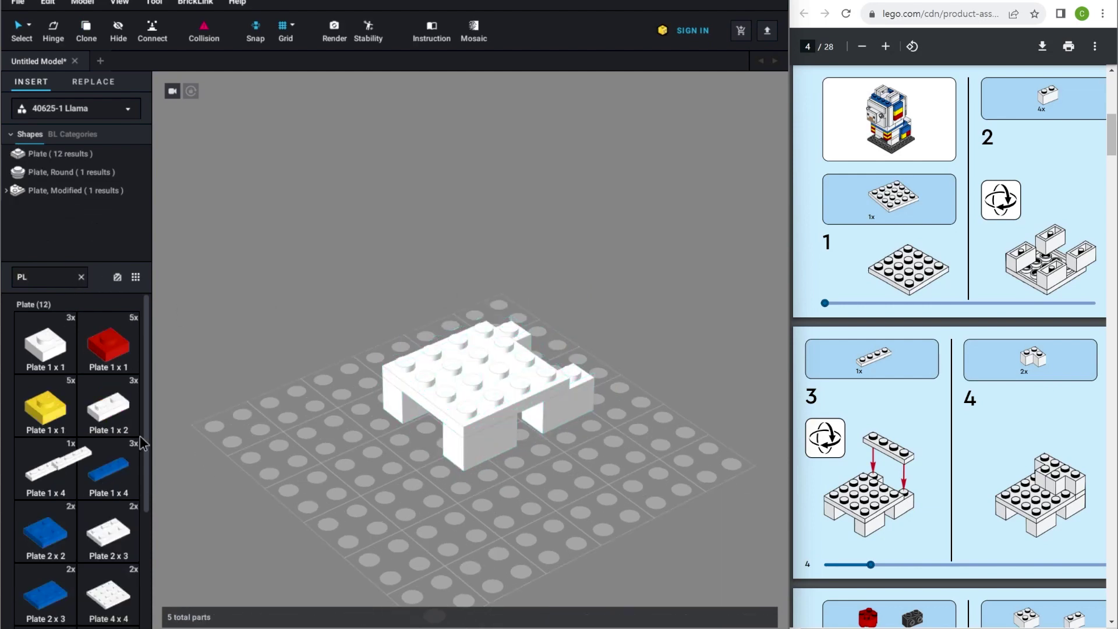
pyautogui.click(64, 479)
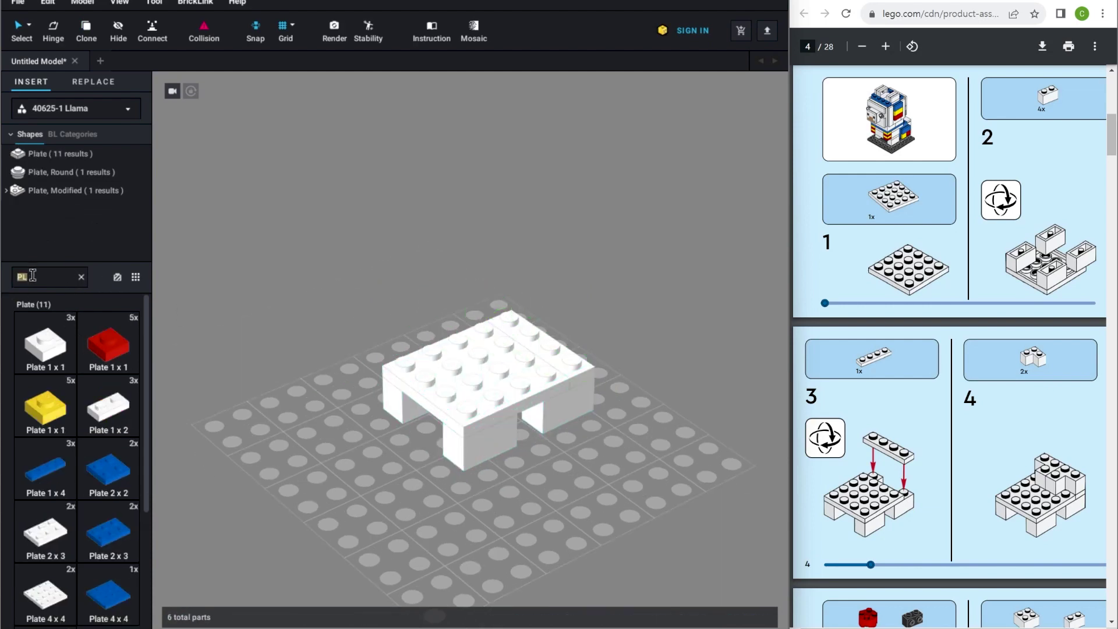
# Place two white Brick 2 x 2 Corner parts side by side along the rear of the body.
pyautogui.write('BR')
pyautogui.moveTo(106, 466); pyautogui.dragTo(524, 303)
pyautogui.press('c')
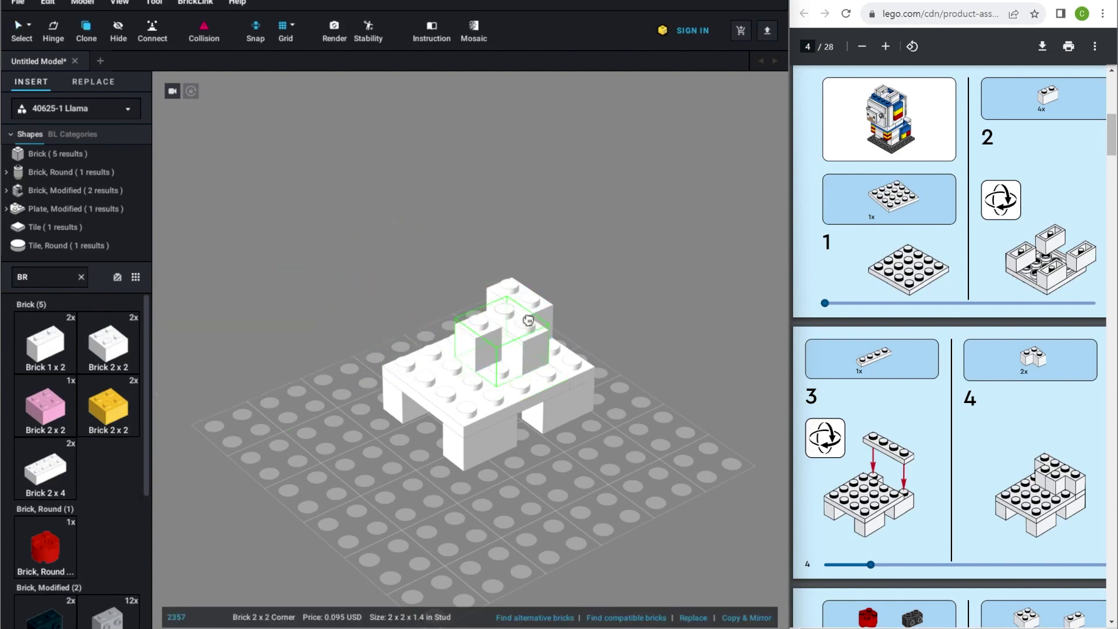
pyautogui.click(574, 320)
# Place the red round brick mid-body and a black Brick, Modified 1 x 2 with Studs on Side next to it.
pyautogui.scroll(-4, 949, 382)
pyautogui.scroll(-4, 949, 382)
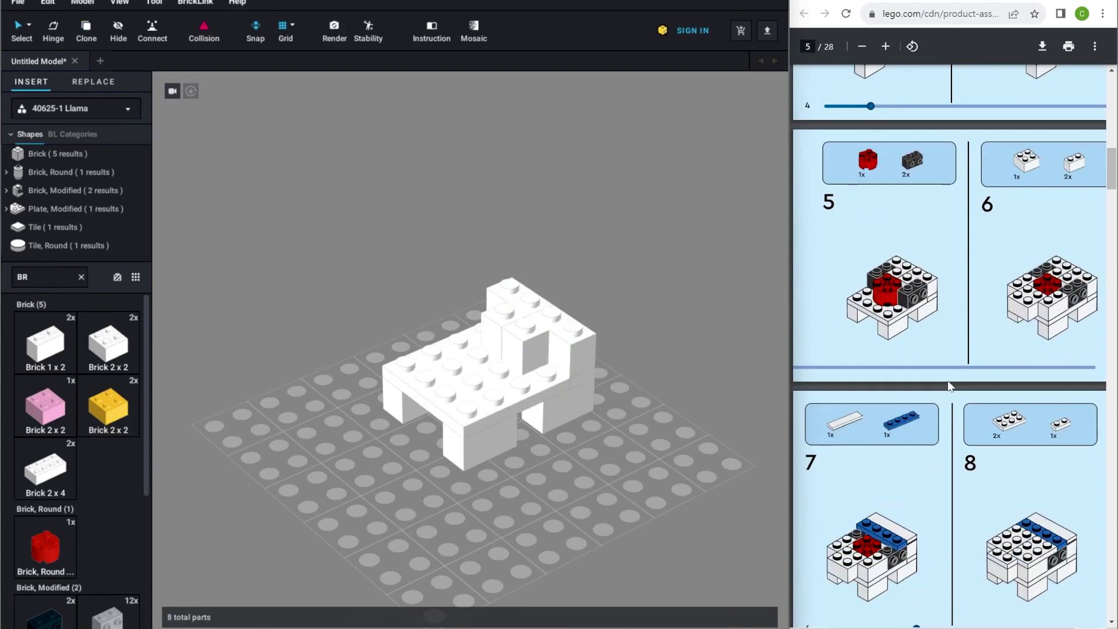
pyautogui.scroll(-1, 362, 387)
pyautogui.click(50, 536)
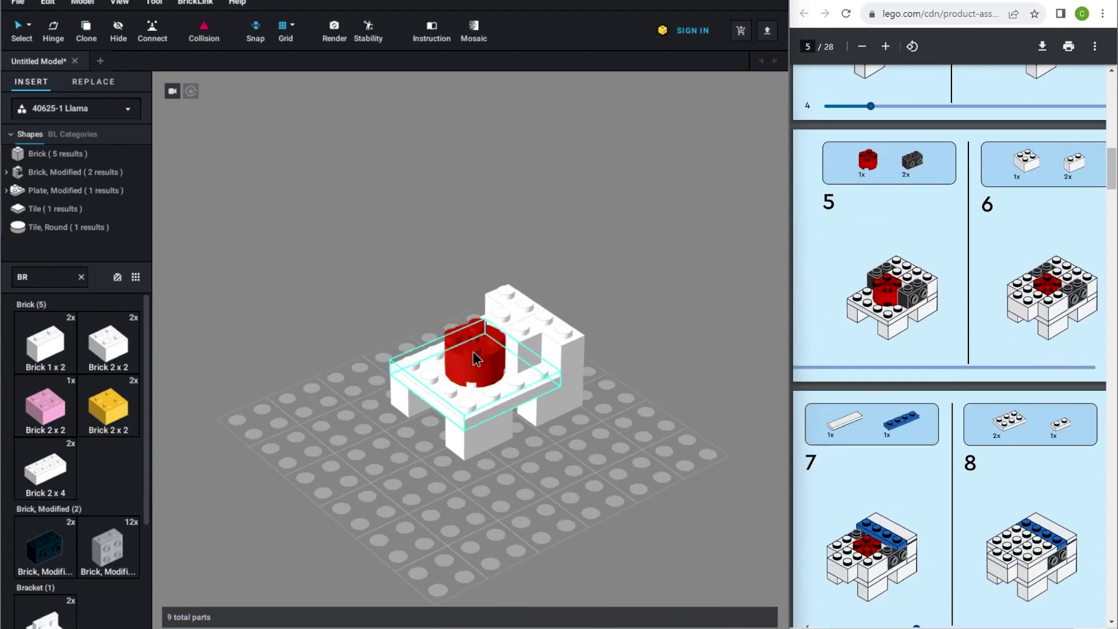
pyautogui.click(40, 553)
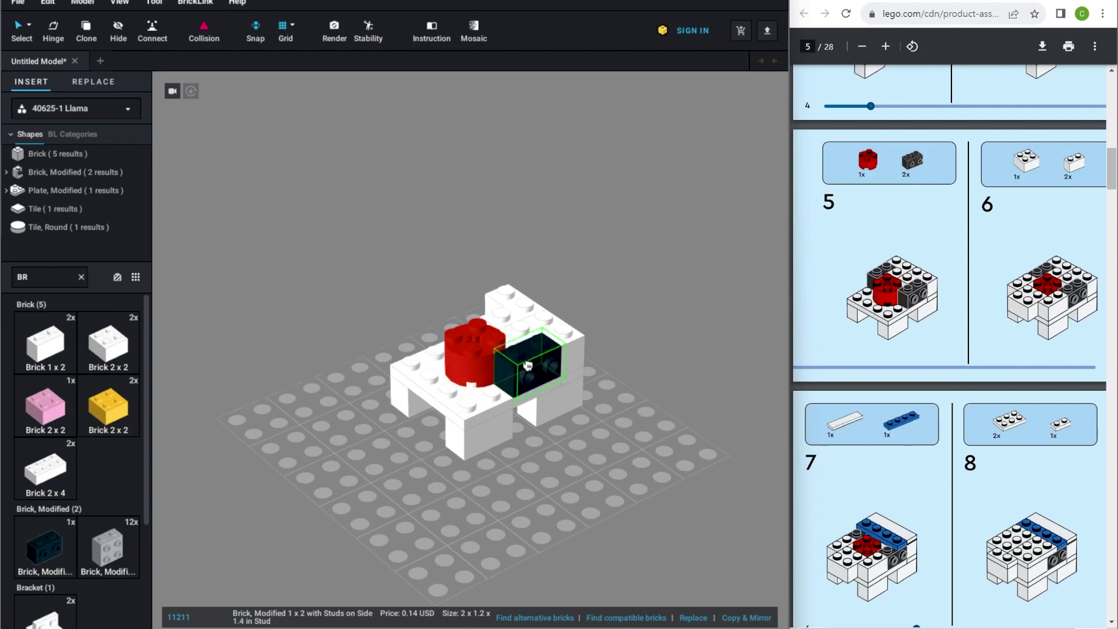
pyautogui.click(527, 364)
# Add the second black 1 x 2 brick with side studs on the body's opposite side, turning the model around and back.
pyautogui.moveTo(358, 285); pyautogui.dragTo(611, 462, button='right')
pyautogui.click(45, 545)
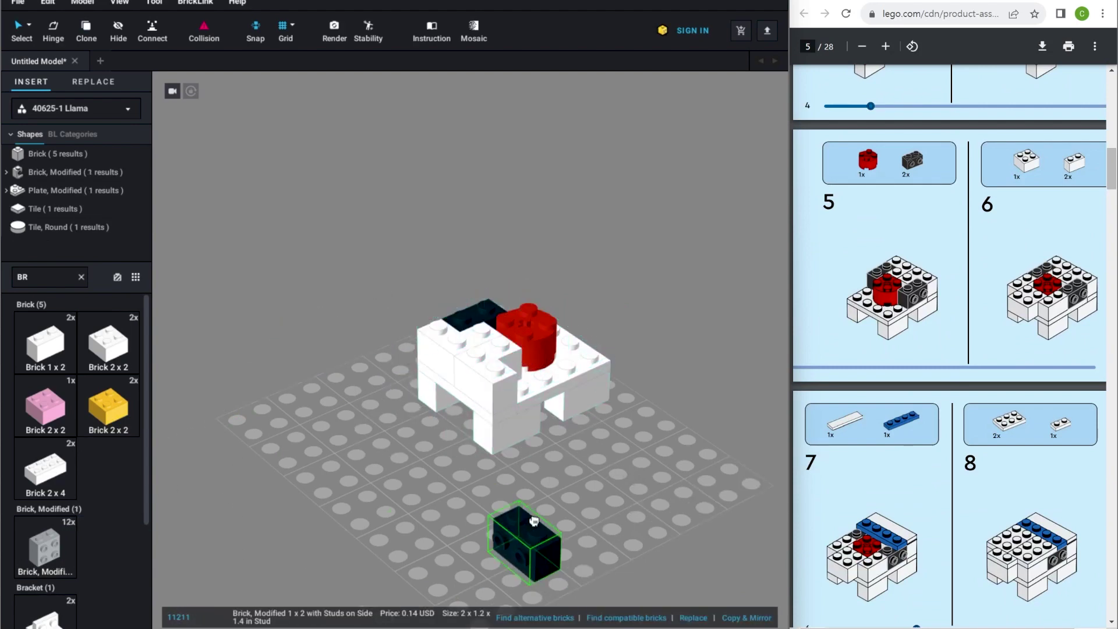
pyautogui.press('Right')
pyautogui.click(541, 351)
pyautogui.moveTo(308, 263); pyautogui.dragTo(529, 584)
pyautogui.press('Right')
pyautogui.press('Right')
pyautogui.click(531, 590)
# Add two white Brick 1 x 2 at the front corners and a white Brick 2 x 2 between them.
pyautogui.click(45, 346)
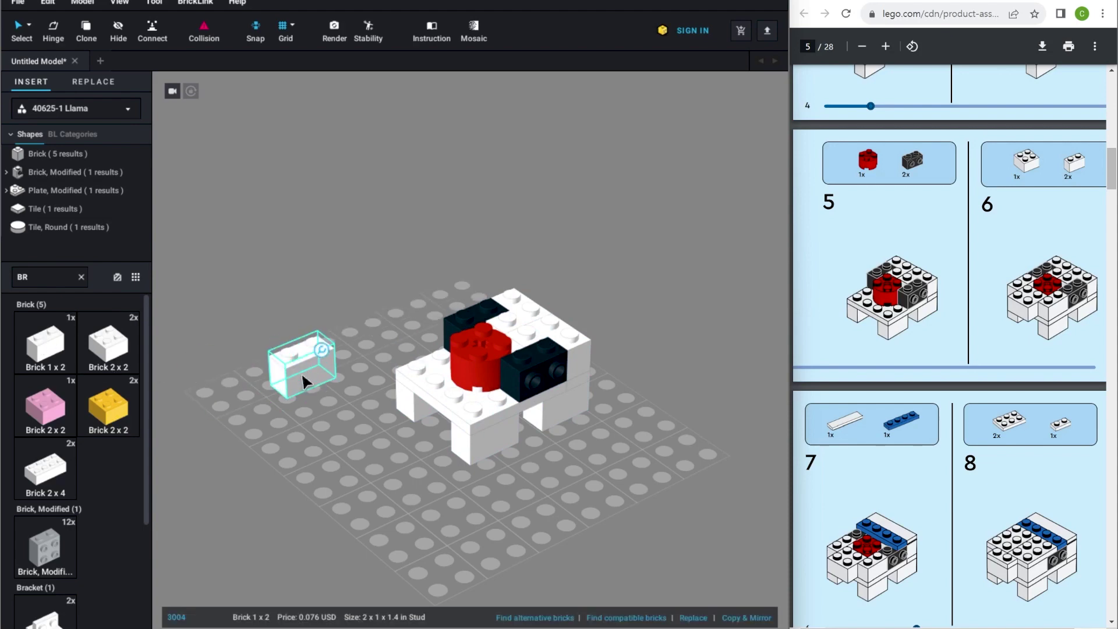
pyautogui.click(424, 354)
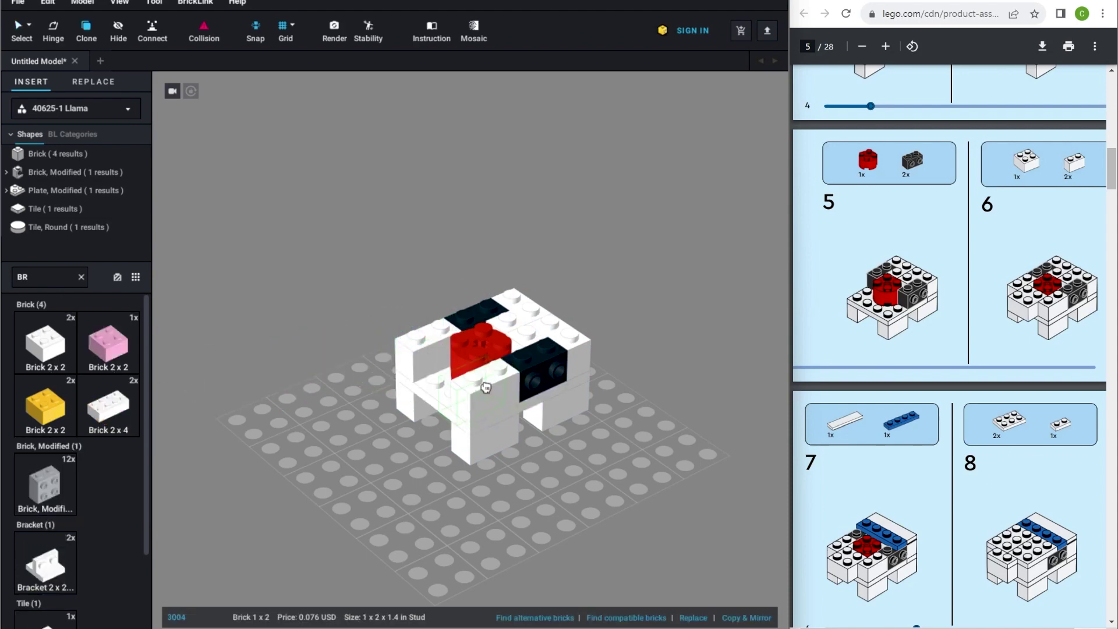
pyautogui.click(50, 352)
pyautogui.click(434, 372)
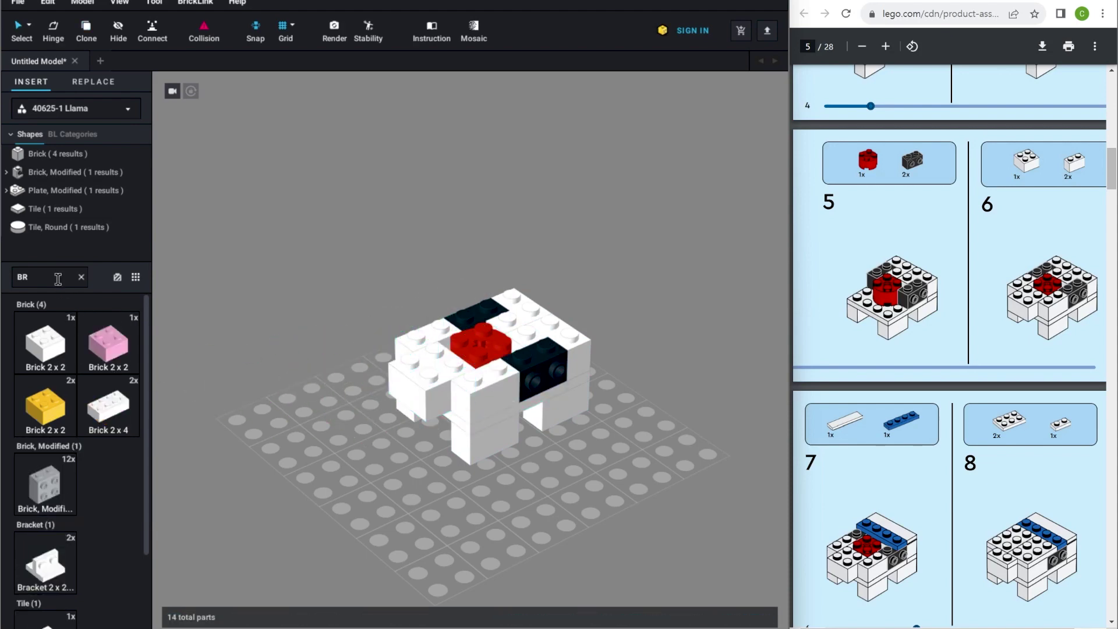
# Lay a white Tile 1 x 4 along the body's rear edge and a blue Plate 1 x 4 in front of it.
pyautogui.scroll(-5, 958, 467)
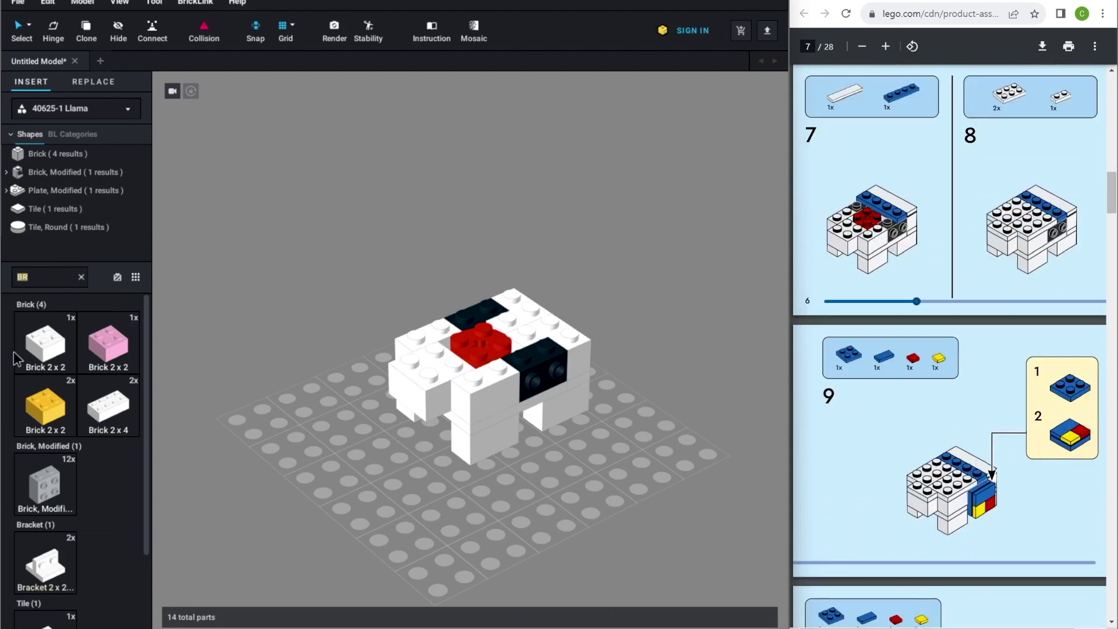
pyautogui.write('ti')
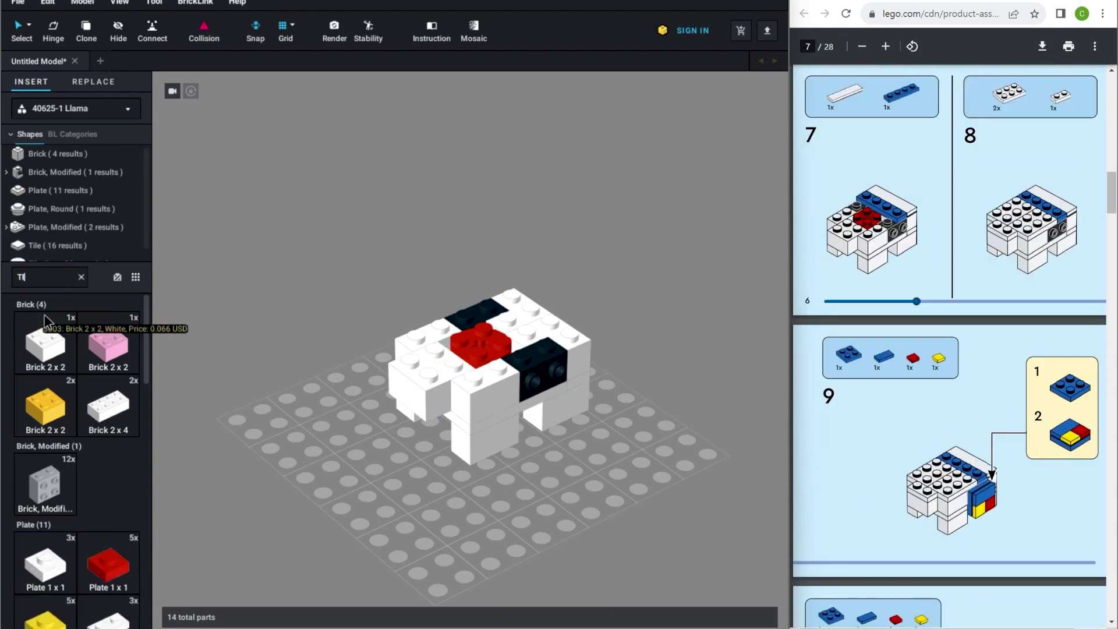
pyautogui.scroll(-5, 75, 466)
pyautogui.click(107, 460)
pyautogui.click(541, 308)
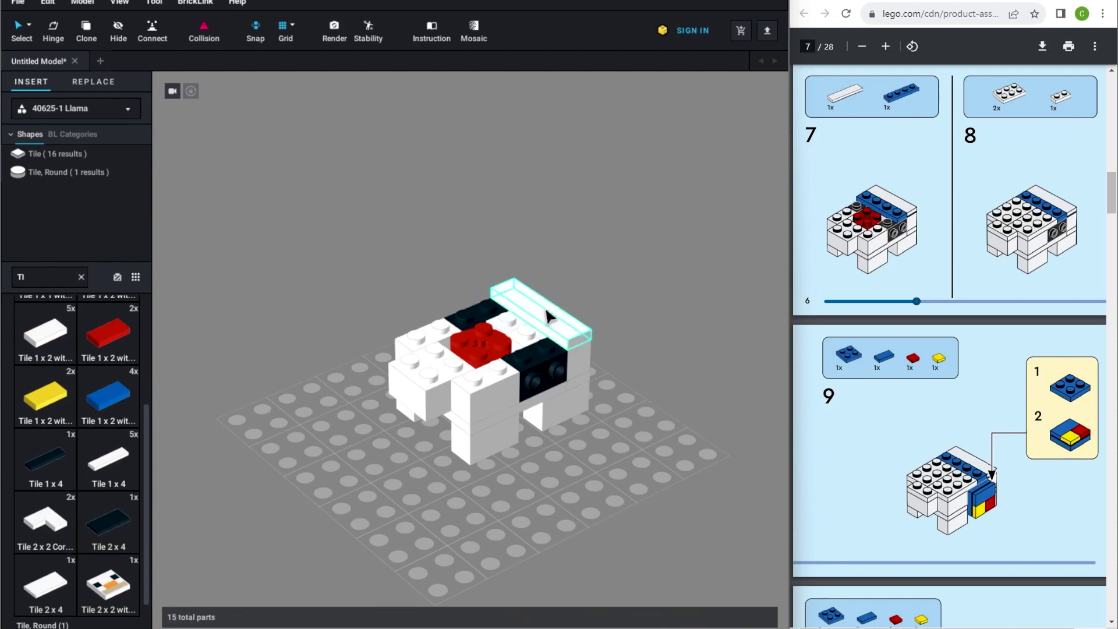
pyautogui.write('pl')
pyautogui.scroll(-3, 75, 437)
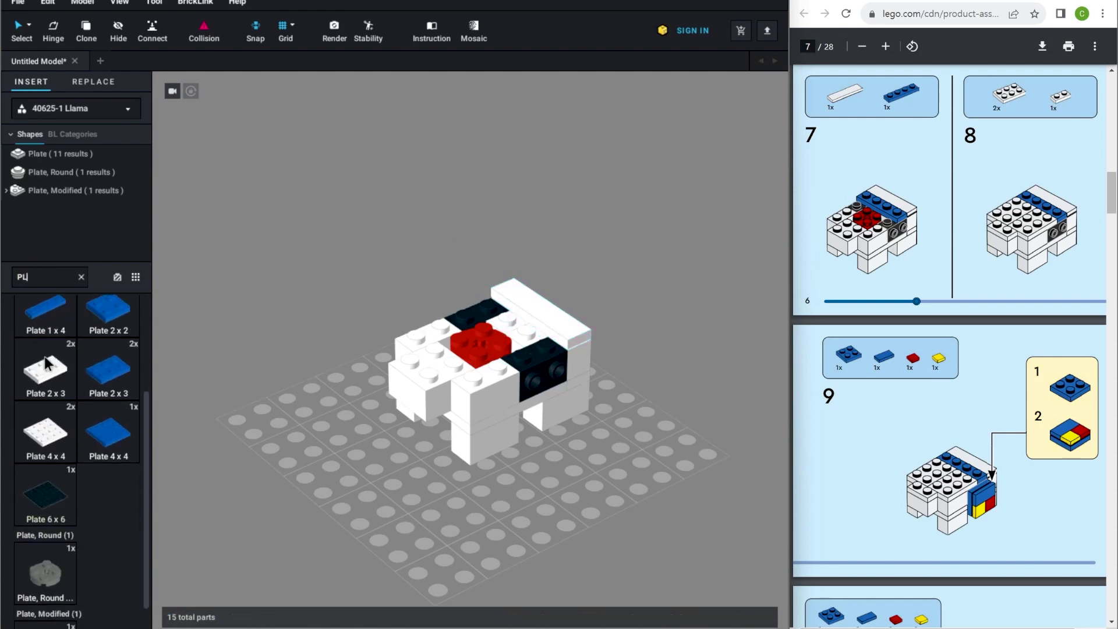
pyautogui.click(46, 306)
# Cover the remaining top of the body with two white Plate 2 x 3 and one white Plate 1 x 2.
pyautogui.click(62, 372)
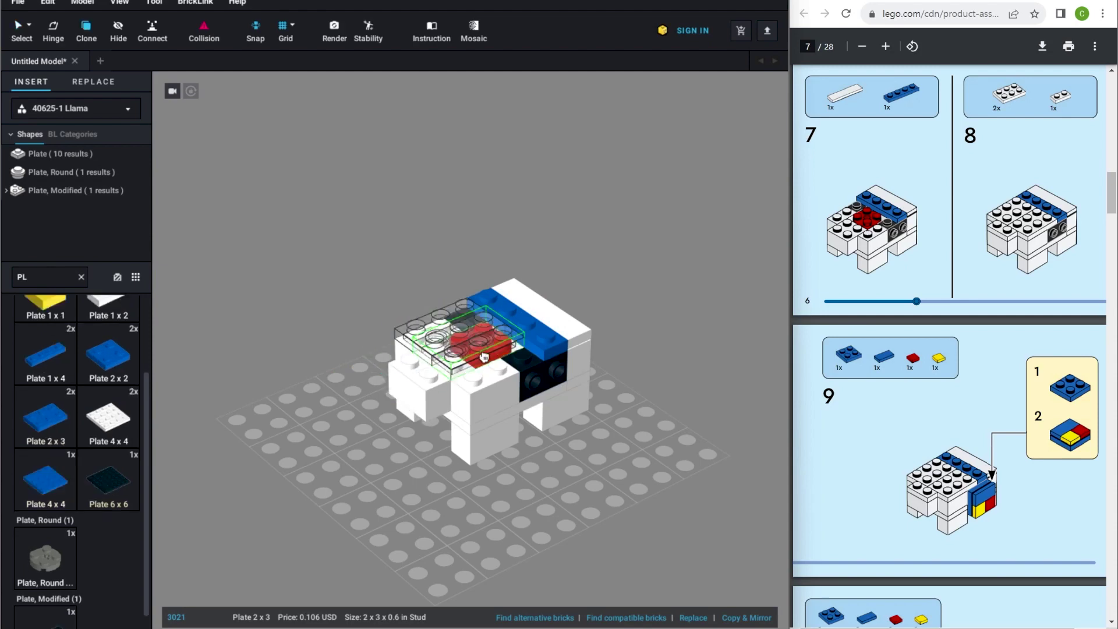
pyautogui.click(460, 350)
pyautogui.click(108, 410)
pyautogui.click(407, 355)
# Build a side panel on the grid from a blue Plate 2 x 2, a blue 1 x 2 tile, and yellow and red 1 x 1 tiles.
pyautogui.scroll(2, 408, 361)
pyautogui.click(87, 474)
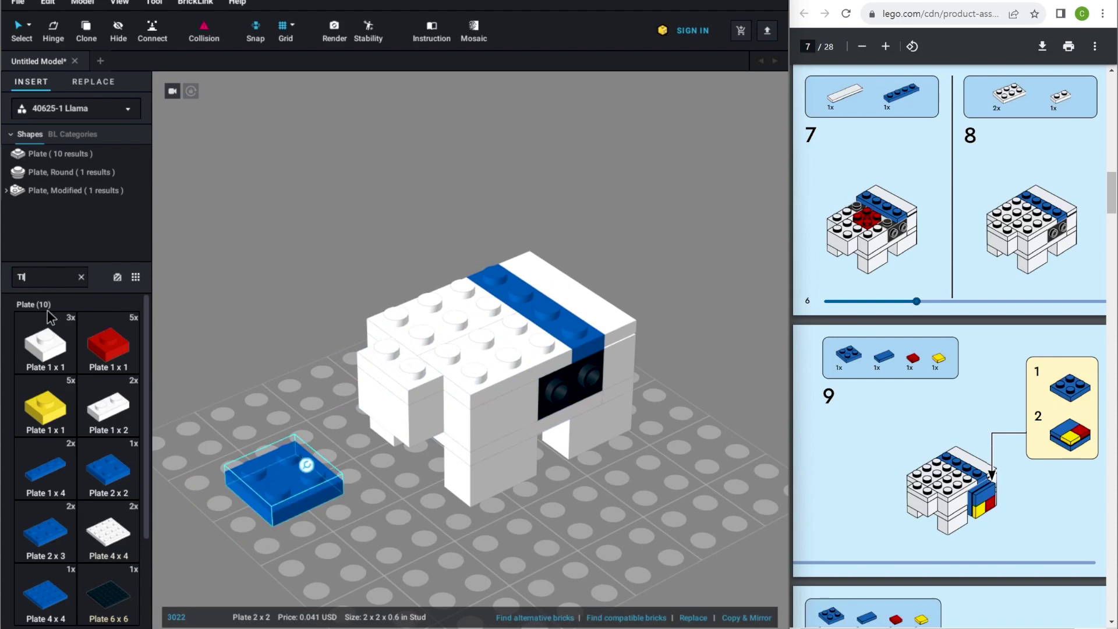
pyautogui.click(117, 595)
pyautogui.click(276, 445)
pyautogui.click(188, 502)
pyautogui.click(277, 489)
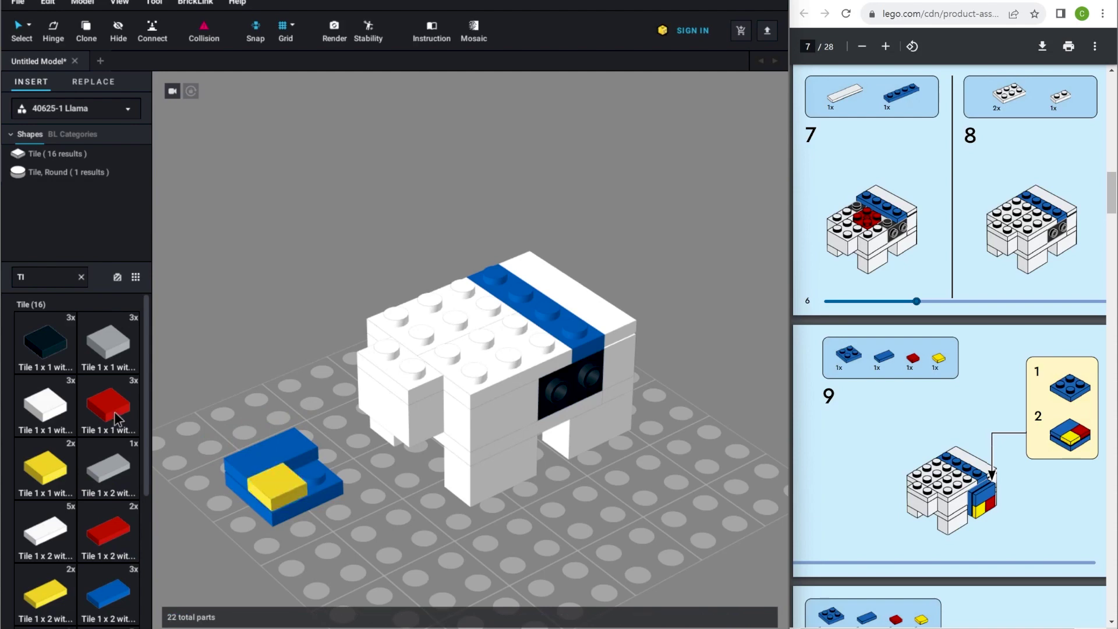
pyautogui.click(308, 488)
# Turn the four-part coloured panel upright and attach it to the black brick's side studs.
pyautogui.doubleClick(309, 509)
pyautogui.press('Down')
pyautogui.moveTo(286, 451); pyautogui.dragTo(589, 398)
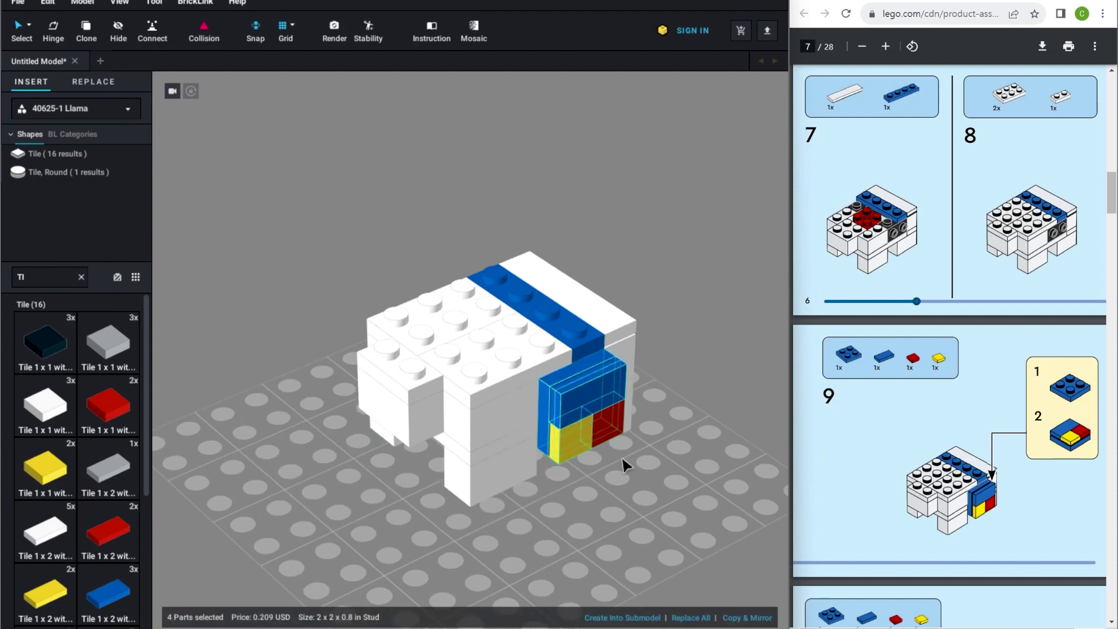
# Copy and mirror the coloured panel, turn the model around, and attach the copy to the opposite side studs.
pyautogui.click(747, 617)
pyautogui.click(250, 470)
pyautogui.moveTo(357, 200); pyautogui.dragTo(737, 514)
pyautogui.press('Right')
pyautogui.press('Right')
pyautogui.click(197, 414)
pyautogui.doubleClick(240, 473)
pyautogui.moveTo(240, 473); pyautogui.dragTo(568, 407)
# Rotate the whole model back to its original orientation and clear the selection.
pyautogui.moveTo(356, 221); pyautogui.dragTo(688, 525)
pyautogui.press('Right')
pyautogui.press('Right')
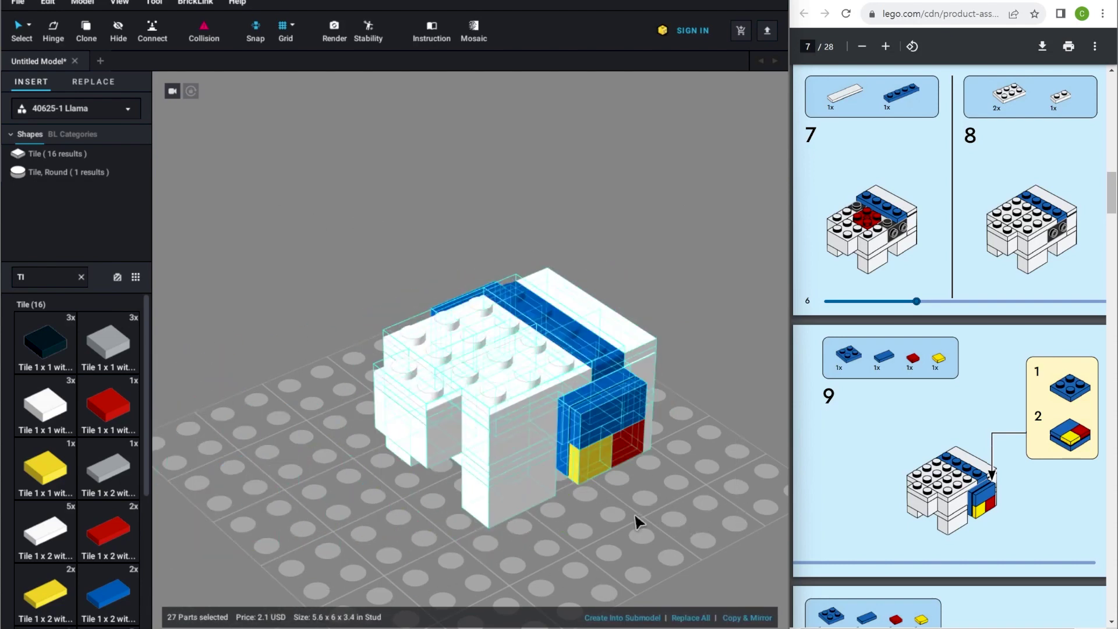
pyautogui.click(633, 514)
pyautogui.scroll(-12, 1000, 525)
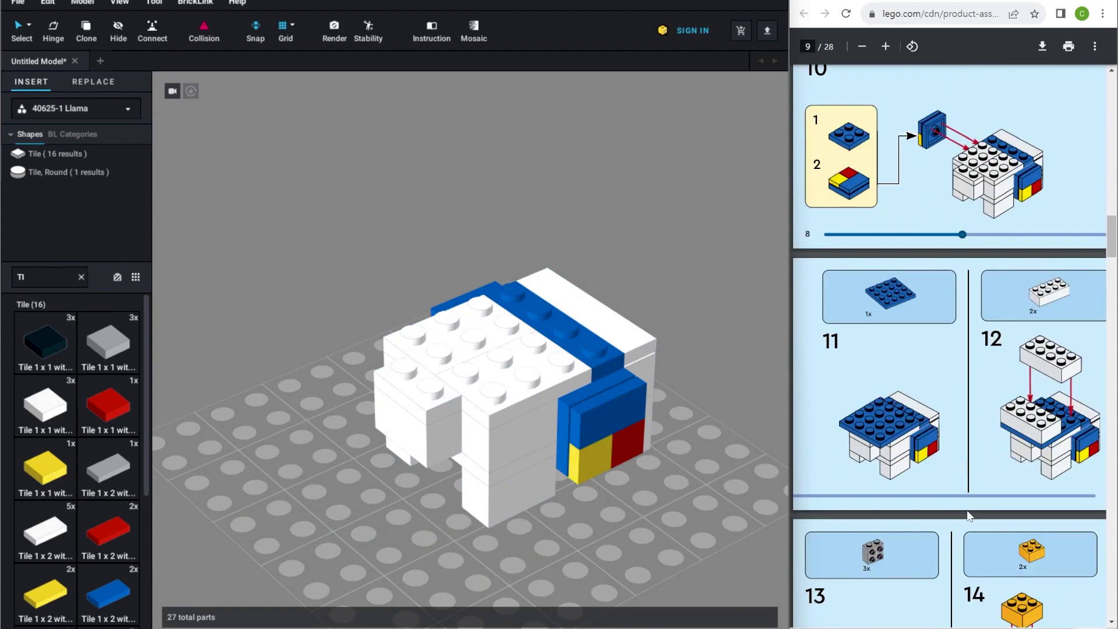
pyautogui.moveTo(414, 532); pyautogui.dragTo(392, 499, button='middle')
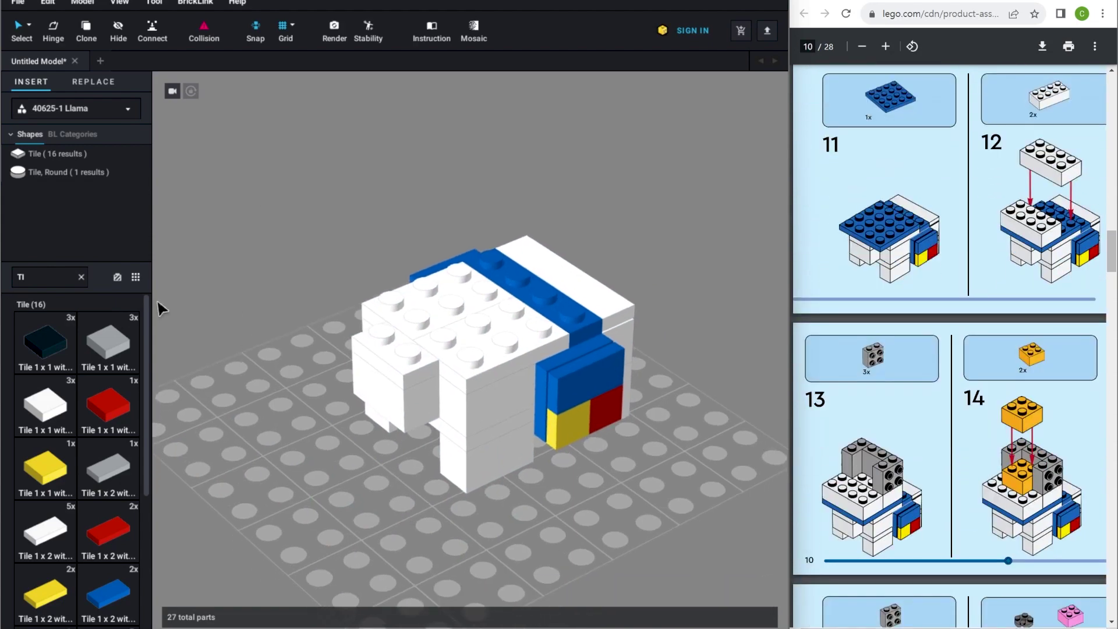
# Place a blue Plate 4 x 4 on top of the white bricks above the front legs.
pyautogui.click(108, 542)
pyautogui.press('Escape')
pyautogui.click(129, 534)
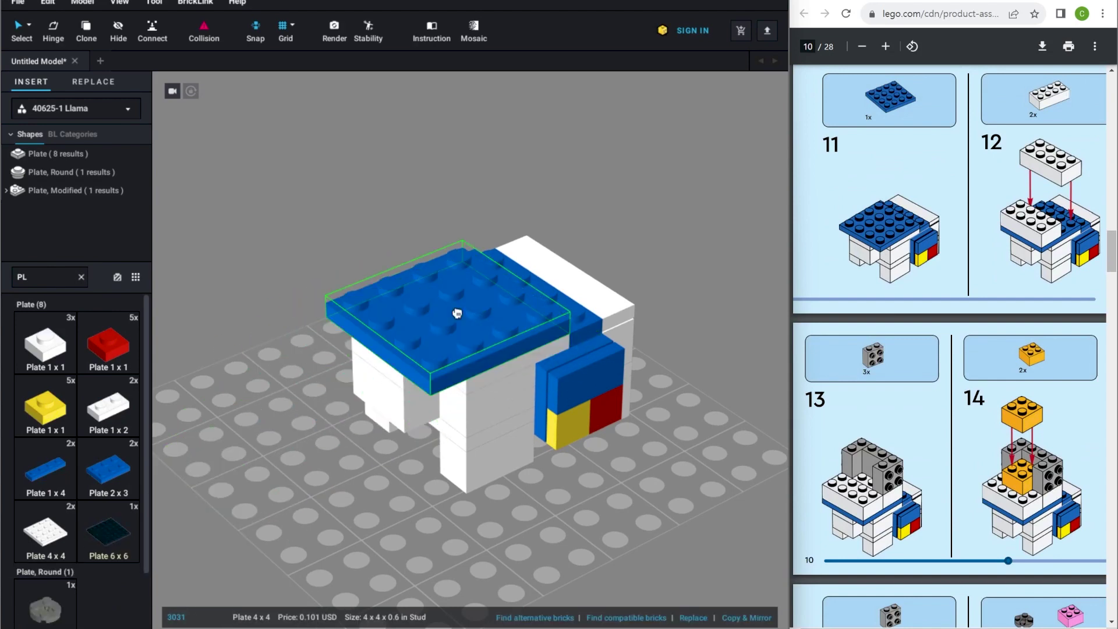
pyautogui.click(457, 310)
# Cover the blue 4 x 4 plate with two white 2 x 4 bricks laid side by side.
pyautogui.write('BR')
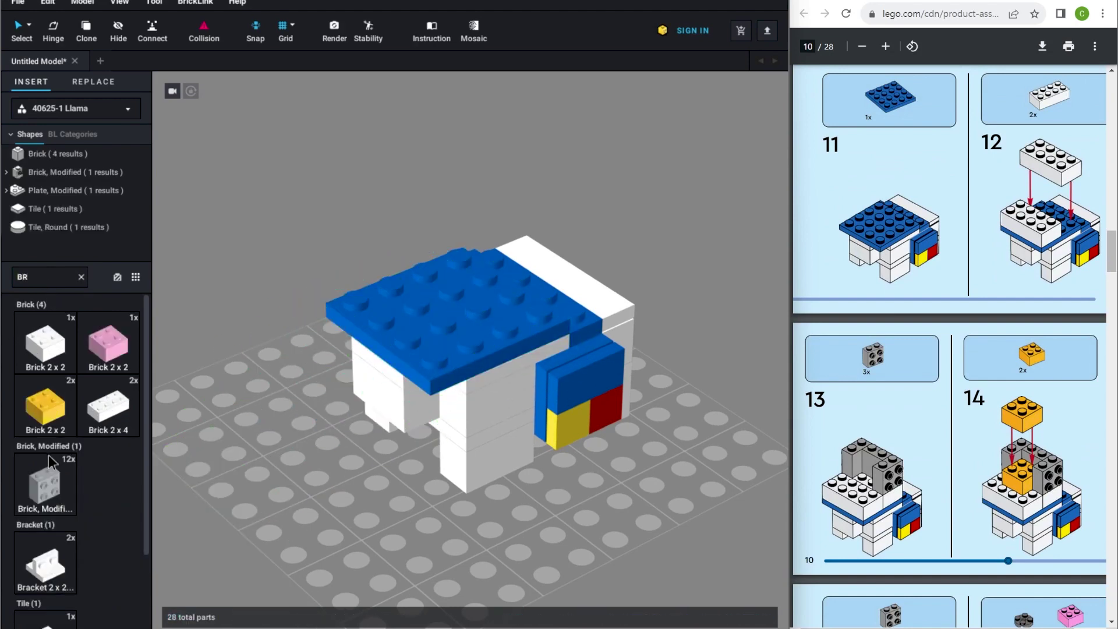
pyautogui.click(133, 401)
pyautogui.click(474, 269)
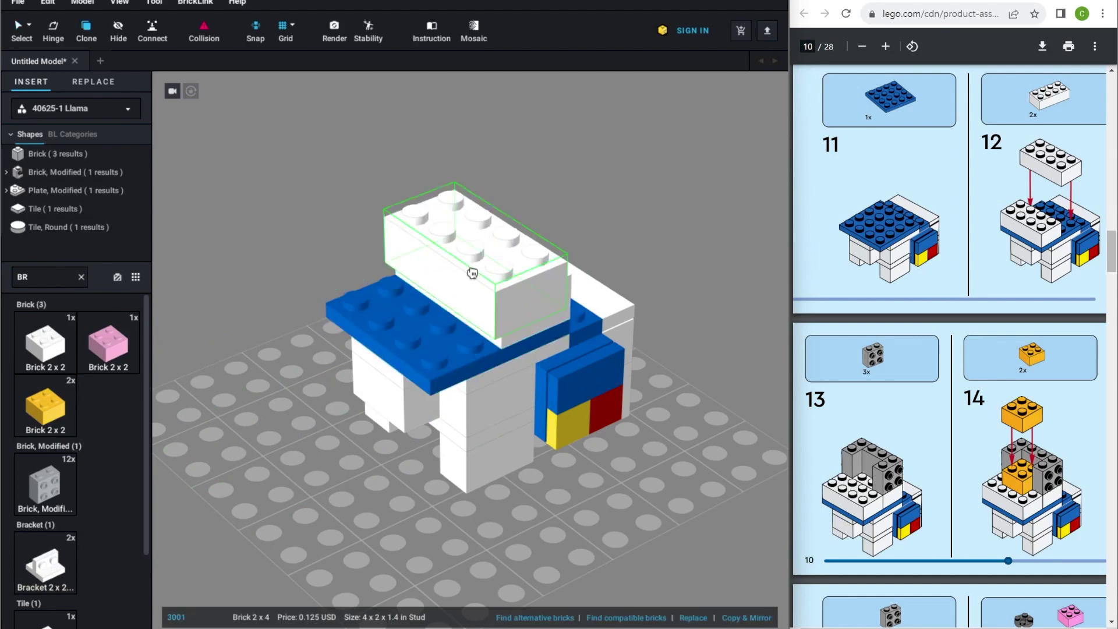
pyautogui.click(416, 310)
pyautogui.scroll(-3, 422, 314)
pyautogui.moveTo(484, 329); pyautogui.dragTo(483, 387, button='middle')
pyautogui.scroll(1, 482, 387)
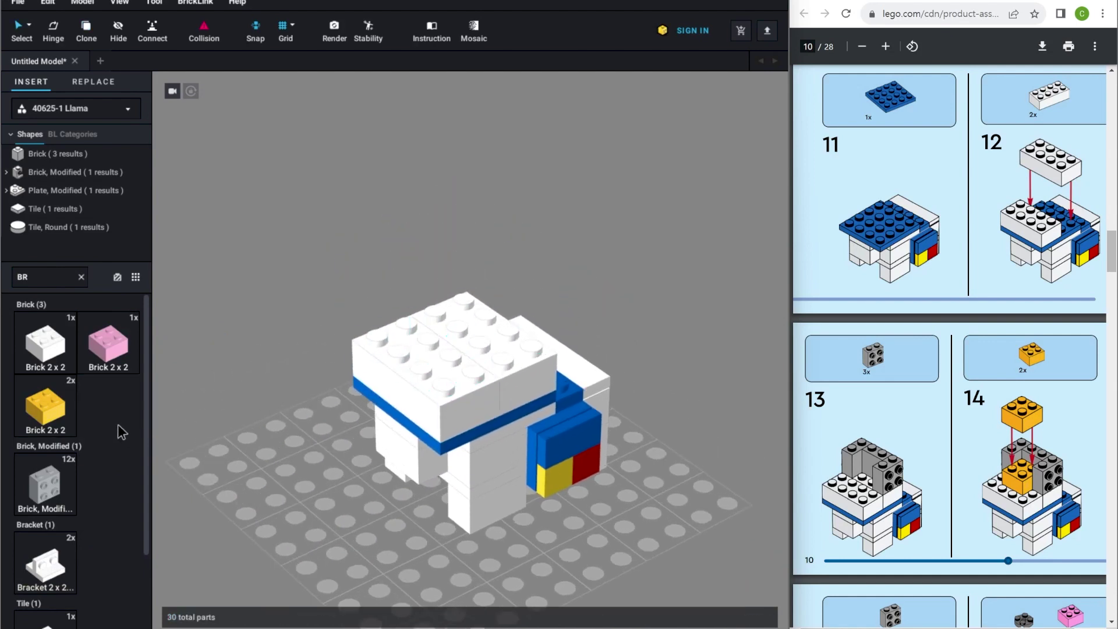
# Place a grey 1 x 2 x 1 2/3 brick with side studs on the white bricks and rotate the whole model.
pyautogui.click(52, 494)
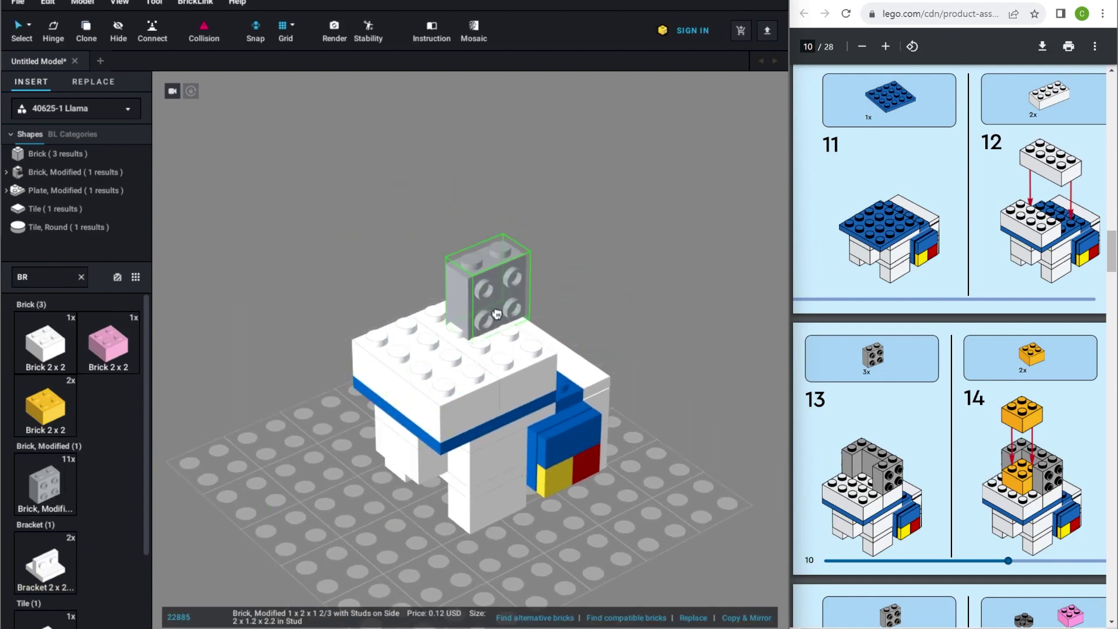
pyautogui.moveTo(274, 200); pyautogui.dragTo(661, 454)
pyautogui.moveTo(357, 318); pyautogui.dragTo(480, 416)
pyautogui.hotkey('ctrl', 'a')
pyautogui.press('Left')
pyautogui.click(599, 505)
# Clone the grey side-stud brick, place the copy on the white bricks next to it, and rotate the whole model.
pyautogui.click(426, 319)
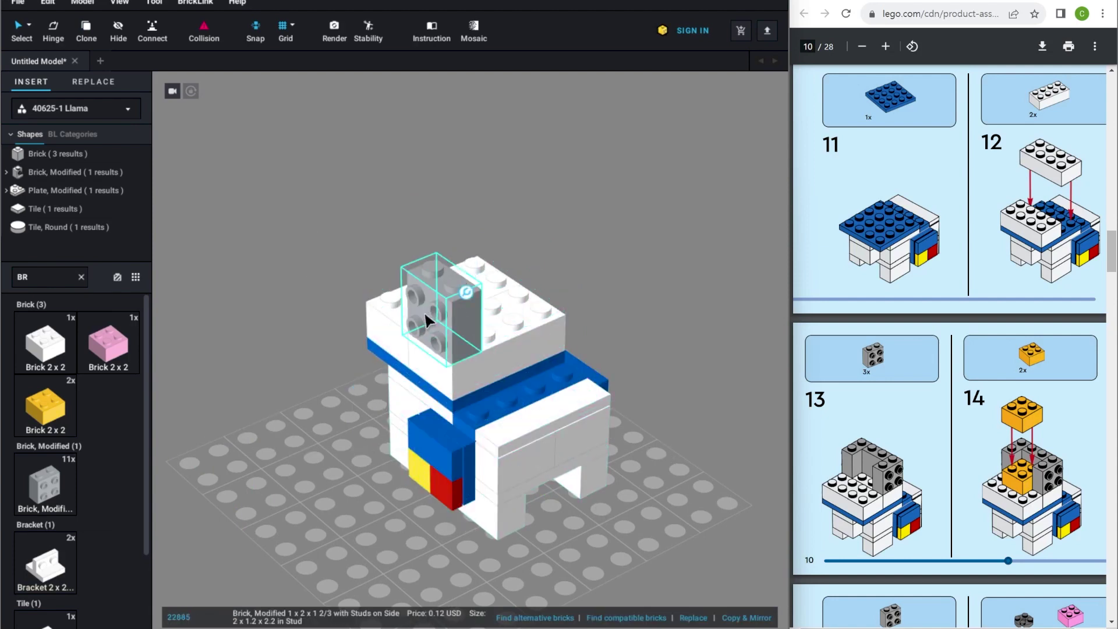
pyautogui.press('c')
pyautogui.click(496, 284)
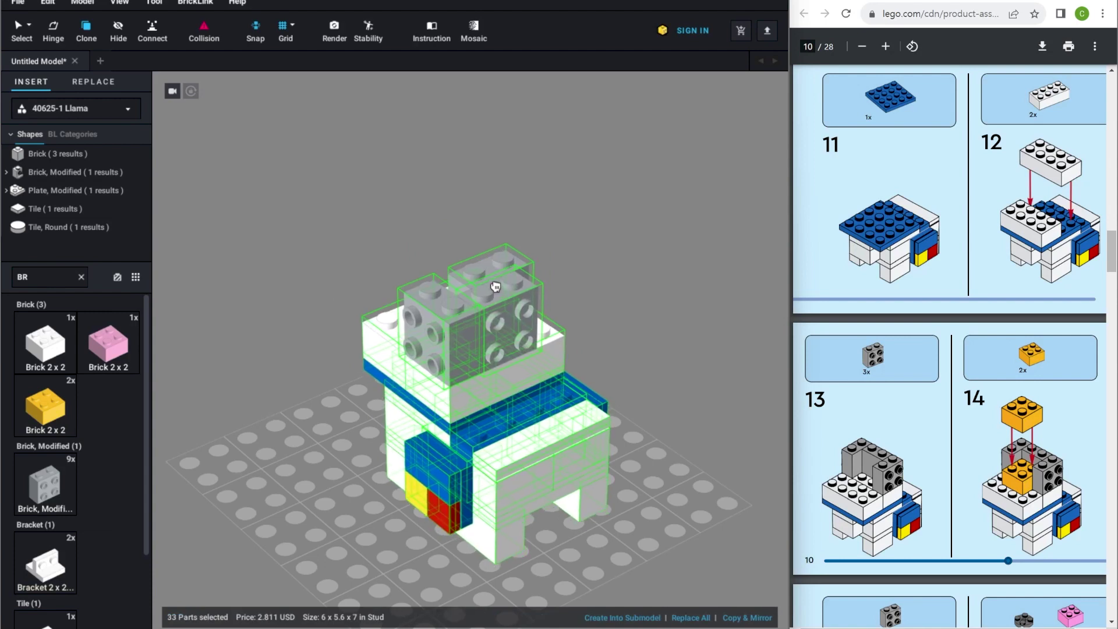
pyautogui.click(512, 341)
pyautogui.press('Escape')
pyautogui.hotkey('ctrl', 'a')
pyautogui.press('Right')
pyautogui.press('Escape')
# Clone a third grey side-stud brick to complete the L-shaped wall and turn the model back around.
pyautogui.click(503, 327)
pyautogui.press('c')
pyautogui.press('Right')
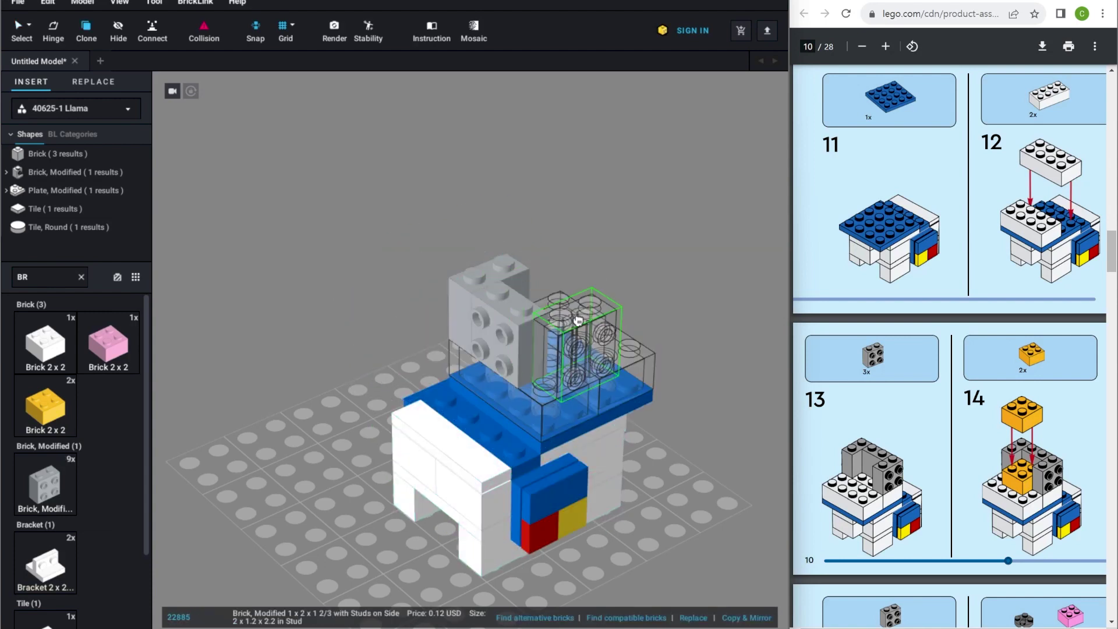
pyautogui.click(567, 321)
pyautogui.press('Escape')
pyautogui.hotkey('ctrl', 'a')
pyautogui.press('Right')
pyautogui.press('Right')
pyautogui.press('Escape')
# Stack two orange-yellow 2 x 2 bricks inside the corner of the grey L-shaped wall.
pyautogui.click(71, 401)
pyautogui.click(458, 348)
pyautogui.click(459, 346)
pyautogui.press('c')
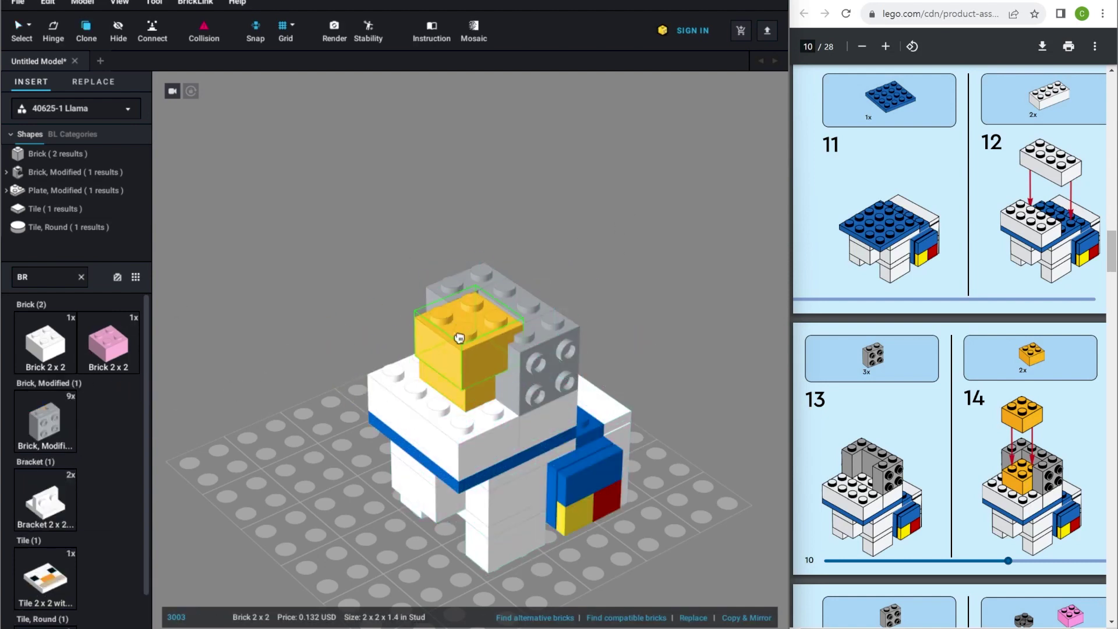
pyautogui.click(467, 322)
pyautogui.press('Escape')
# Clone the three grey side-stud bricks, turn the copy half around, and close the ring around the orange-yellow bricks.
pyautogui.click(486, 269)
pyautogui.keyDown('shift'); pyautogui.click(546, 331); pyautogui.keyUp('shift')
pyautogui.press('c')
pyautogui.press('Right')
pyautogui.press('Right')
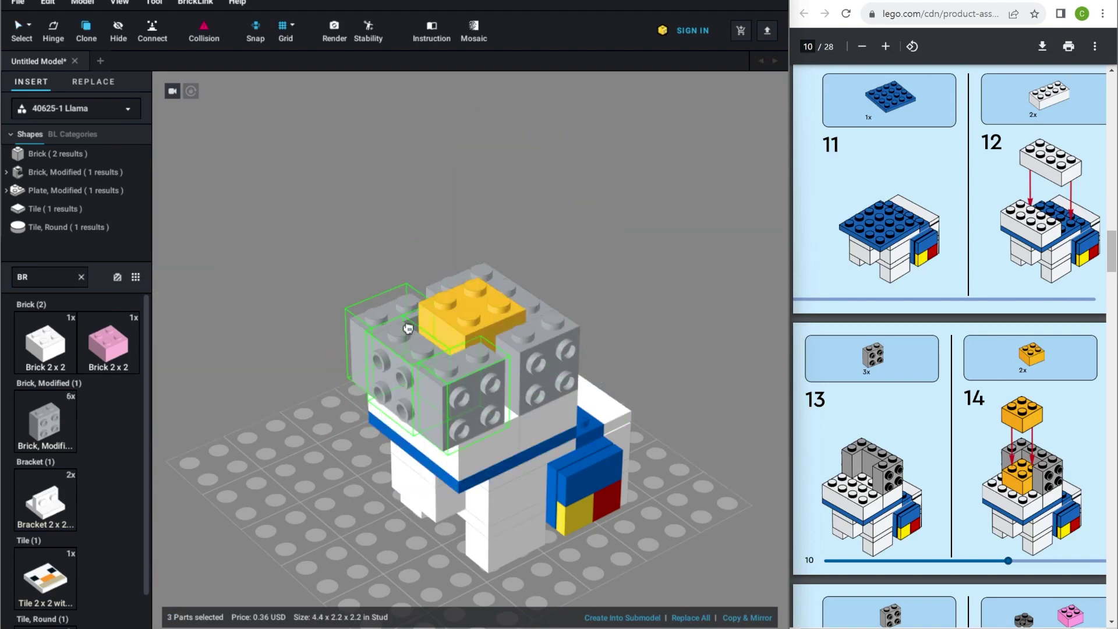
pyautogui.click(409, 327)
pyautogui.press('Escape')
# Place a Plate, Round 2 x 2 with Axle Hole on the orange-yellow brick and top it with the pink 2 x 2 brick.
pyautogui.scroll(-10, 994, 394)
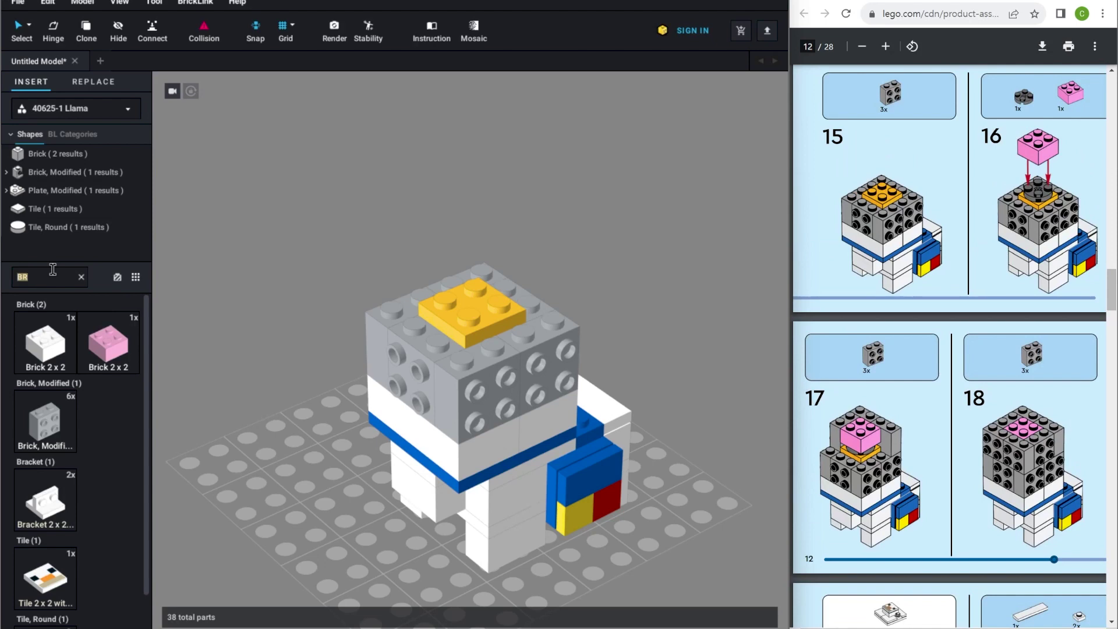
pyautogui.write('PL')
pyautogui.click(45, 606)
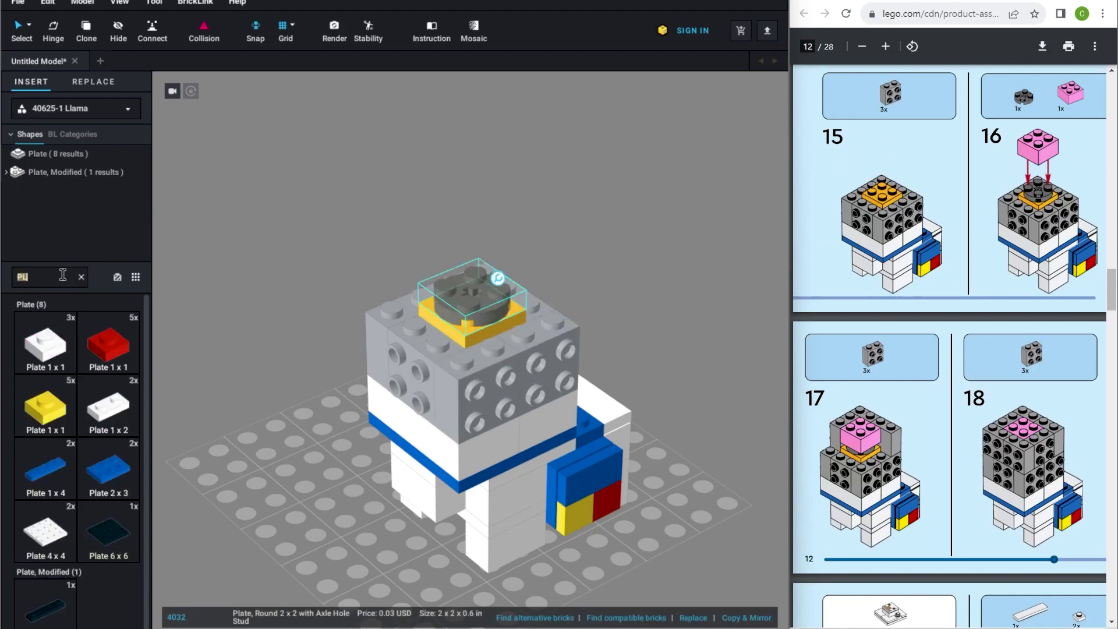
pyautogui.click(118, 349)
pyautogui.click(474, 259)
# Clone three more grey side-stud bricks onto the ring around the pink brick's corner and rotate the whole model.
pyautogui.click(469, 382)
pyautogui.press('c')
pyautogui.click(504, 306)
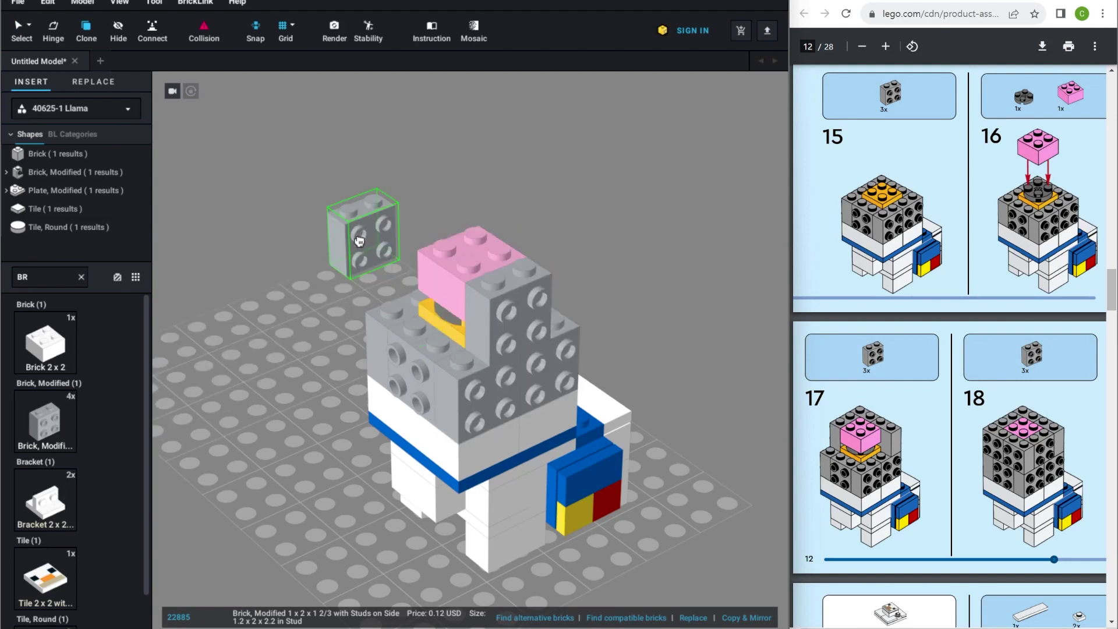
pyautogui.press('Left')
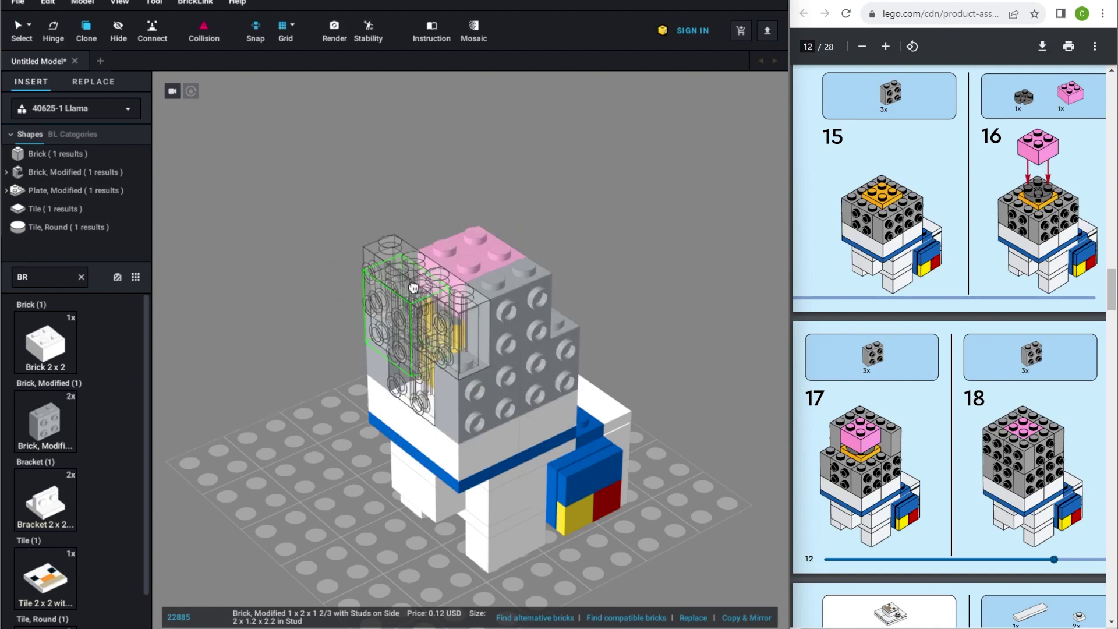
pyautogui.click(408, 279)
pyautogui.moveTo(361, 207); pyautogui.dragTo(722, 531)
pyautogui.press('Right')
pyautogui.click(695, 511)
# Clone the three upper grey bricks, turn the copy half around, and enclose the pink brick with it.
pyautogui.click(484, 216)
pyautogui.click(604, 246)
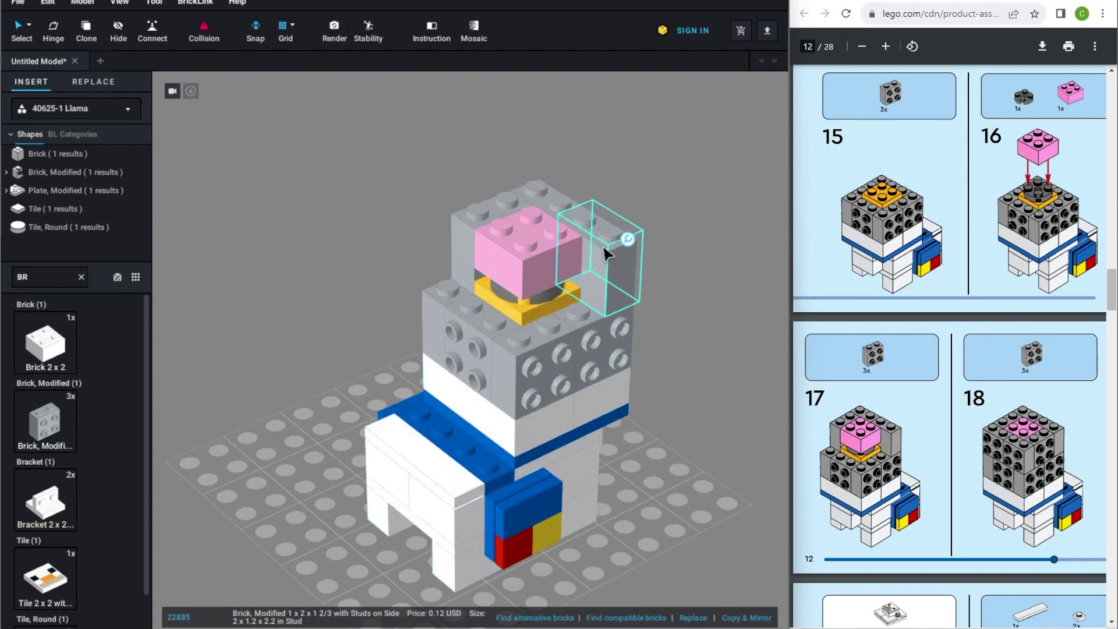
pyautogui.keyDown('ctrl'); pyautogui.click(501, 206); pyautogui.keyUp('ctrl')
pyautogui.press('c')
pyautogui.press('Right')
pyautogui.press('Right')
pyautogui.click(562, 256)
pyautogui.click(560, 257)
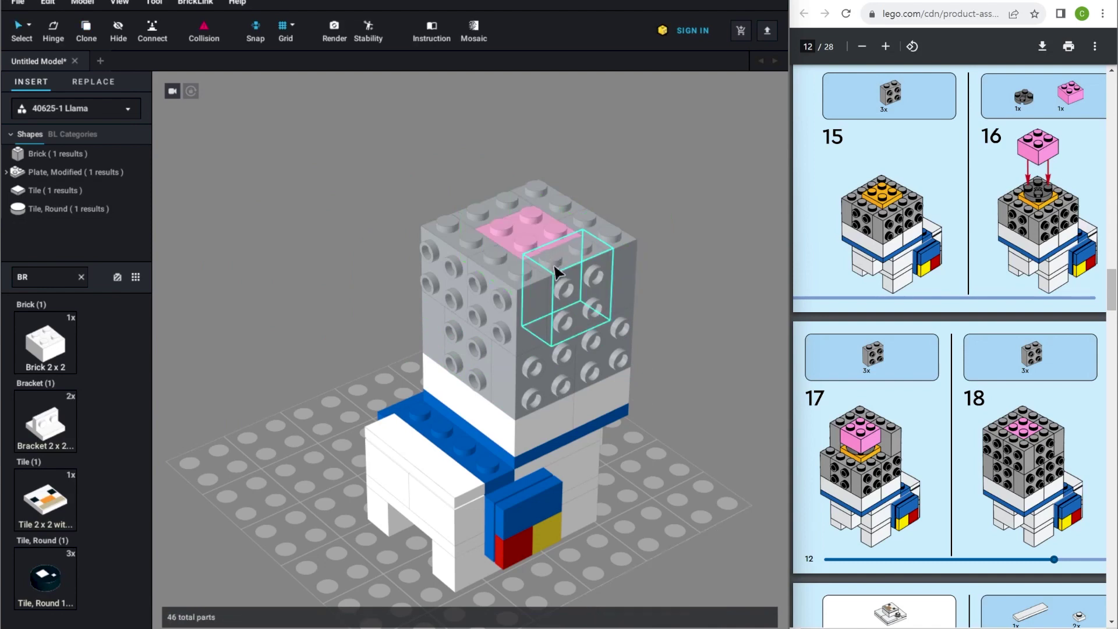
# Go to instruction step 19 and place a white Plate 4 x 4 on the grid beside the model.
pyautogui.scroll(-5, 960, 502)
pyautogui.scroll(-2, 310, 370)
pyautogui.moveTo(310, 372); pyautogui.dragTo(377, 313, button='middle')
pyautogui.scroll(-4, 940, 420)
pyautogui.scroll(2, 940, 420)
pyautogui.scroll(-2, 940, 421)
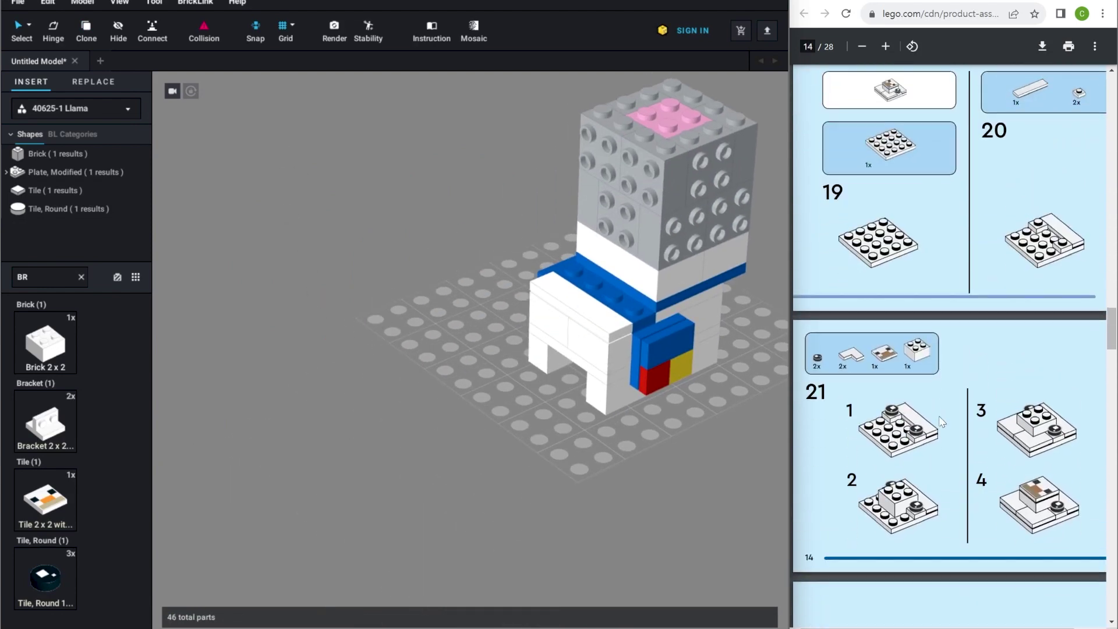
pyautogui.write('PL')
pyautogui.click(45, 530)
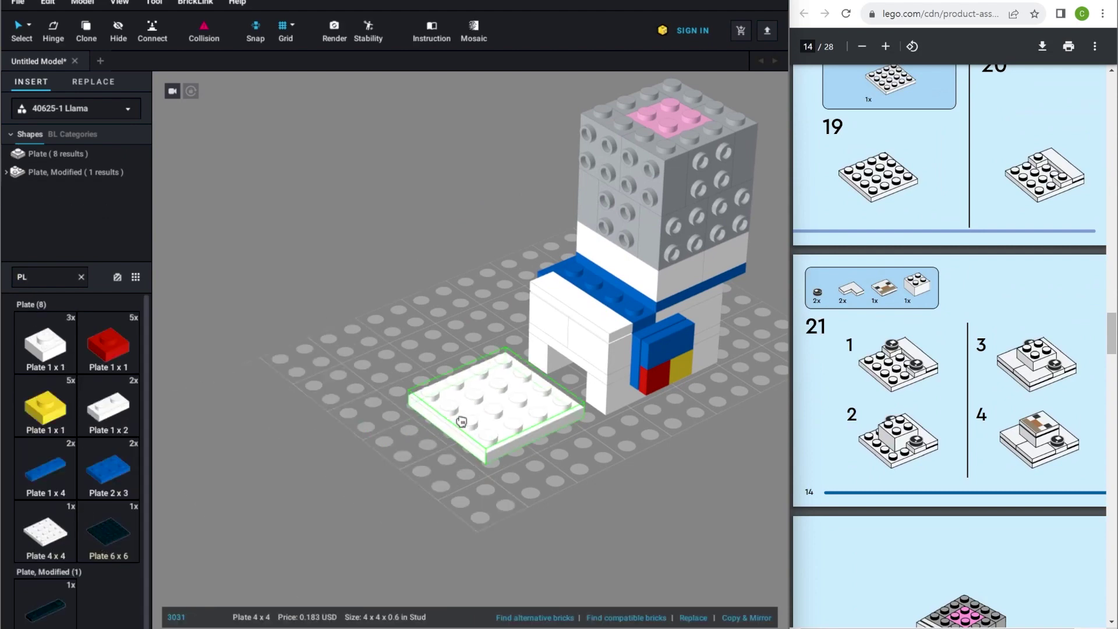
pyautogui.click(424, 427)
pyautogui.scroll(5, 284, 439)
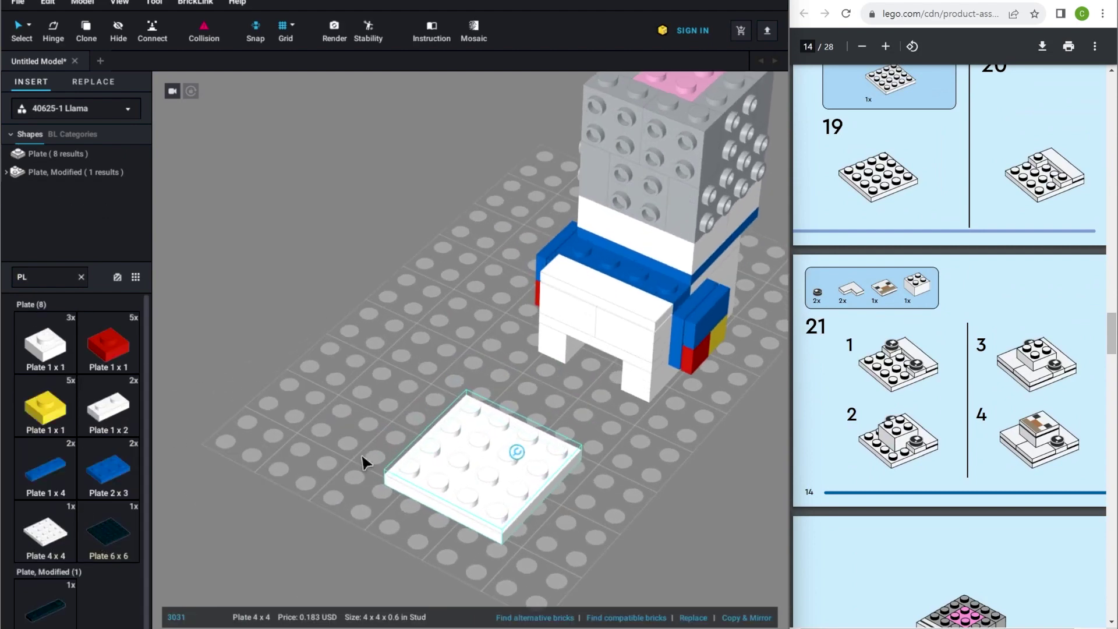
# Add a white 1 x 4 tile along the plate's back edge and two white 1 x 1 plates next to it at the sides.
pyautogui.click(44, 277)
pyautogui.write('T')
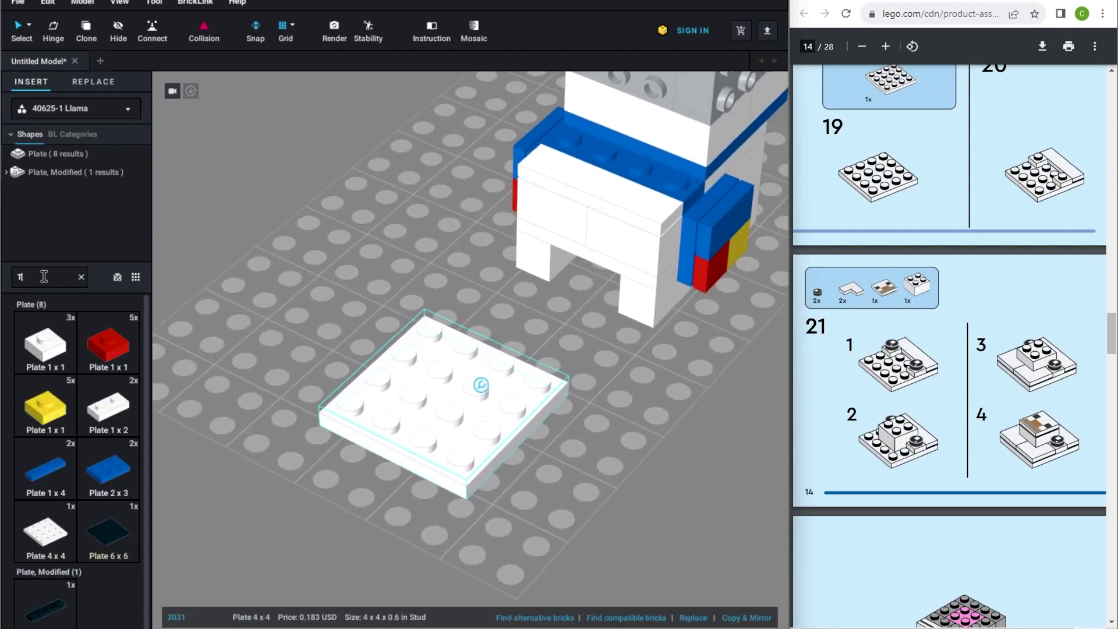
pyautogui.write('I')
pyautogui.scroll(-3, 51, 385)
pyautogui.moveTo(108, 492); pyautogui.dragTo(483, 350)
pyautogui.write('PL')
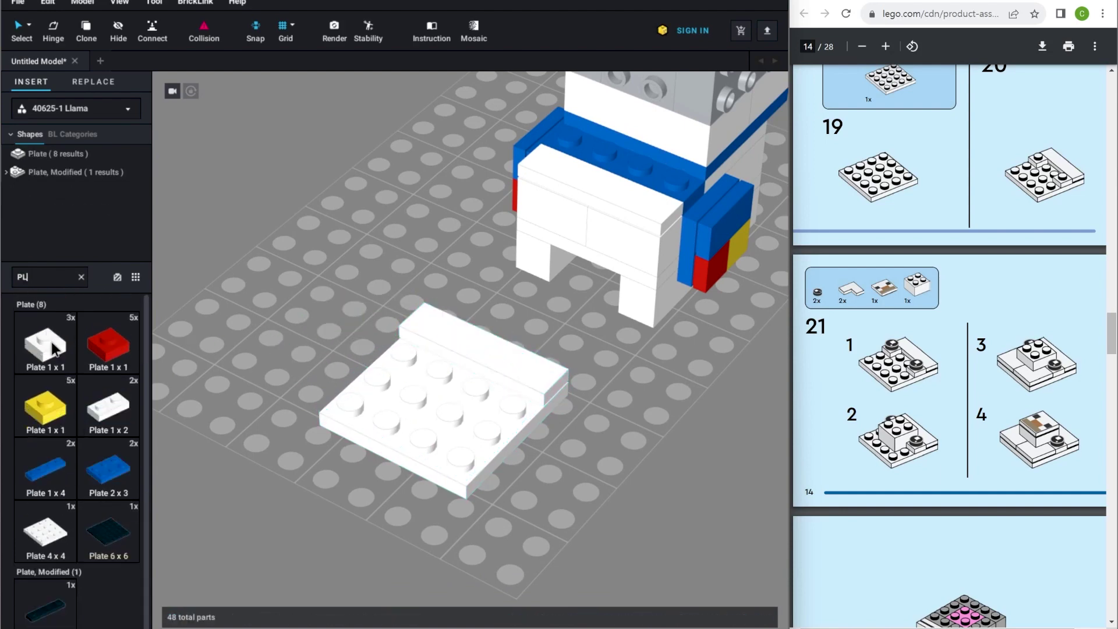
pyautogui.click(398, 342)
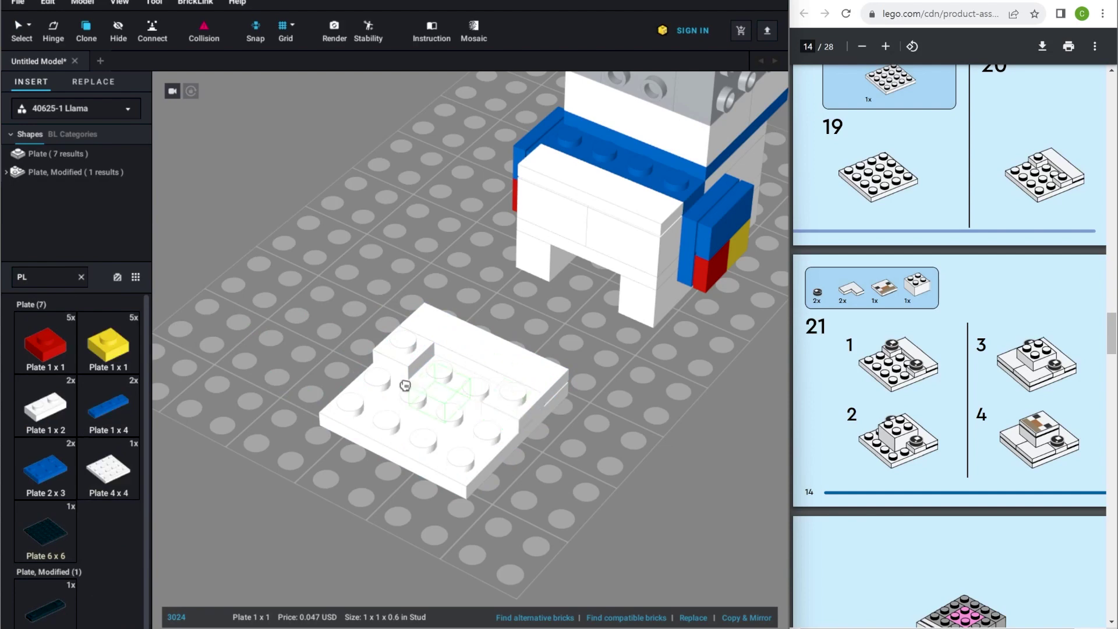
# Place the two round 1 x 1 BrickHeadz eye tiles on the white 1 x 1 plates.
pyautogui.click(38, 276)
pyautogui.write('TI')
pyautogui.scroll(-5, 58, 501)
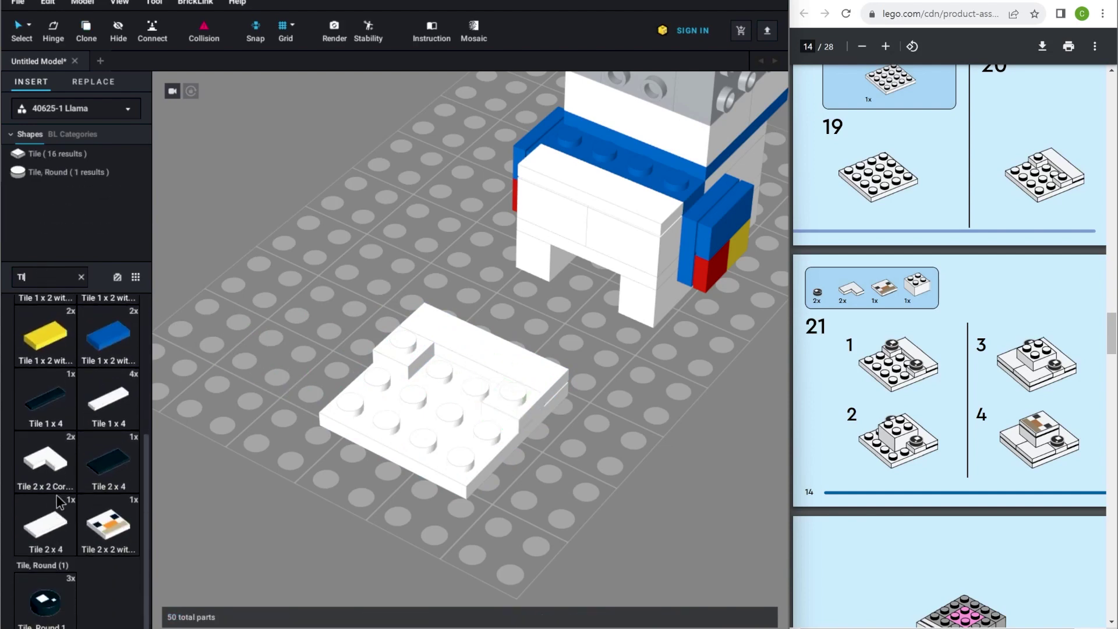
pyautogui.click(65, 603)
pyautogui.click(402, 335)
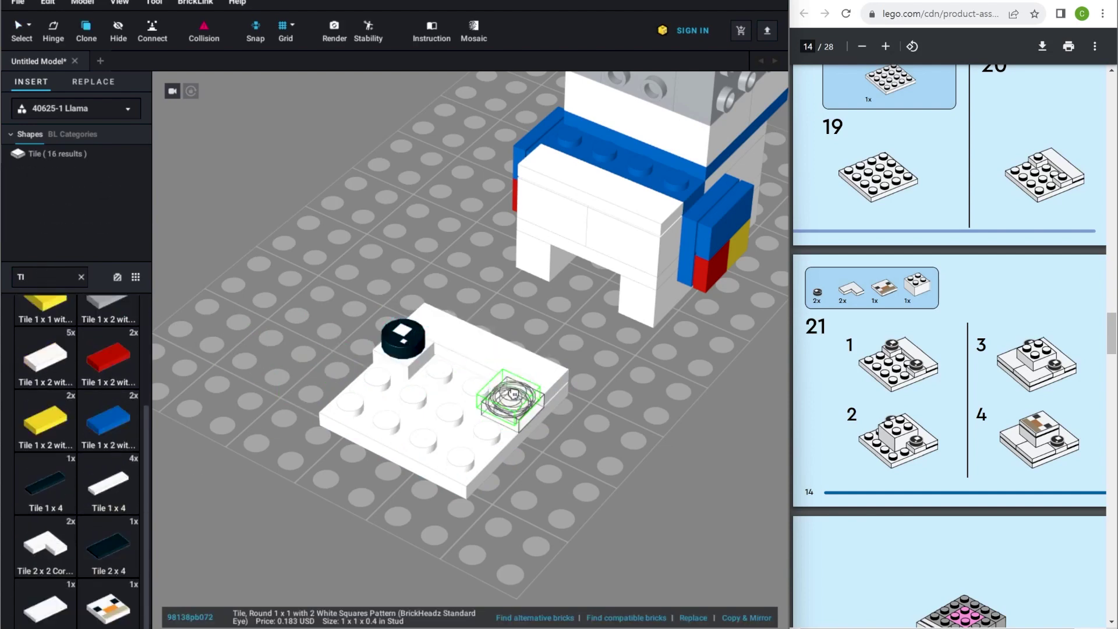
pyautogui.click(513, 389)
# Cover the plate's two front corners with white 2 x 2 corner tiles.
pyautogui.click(45, 466)
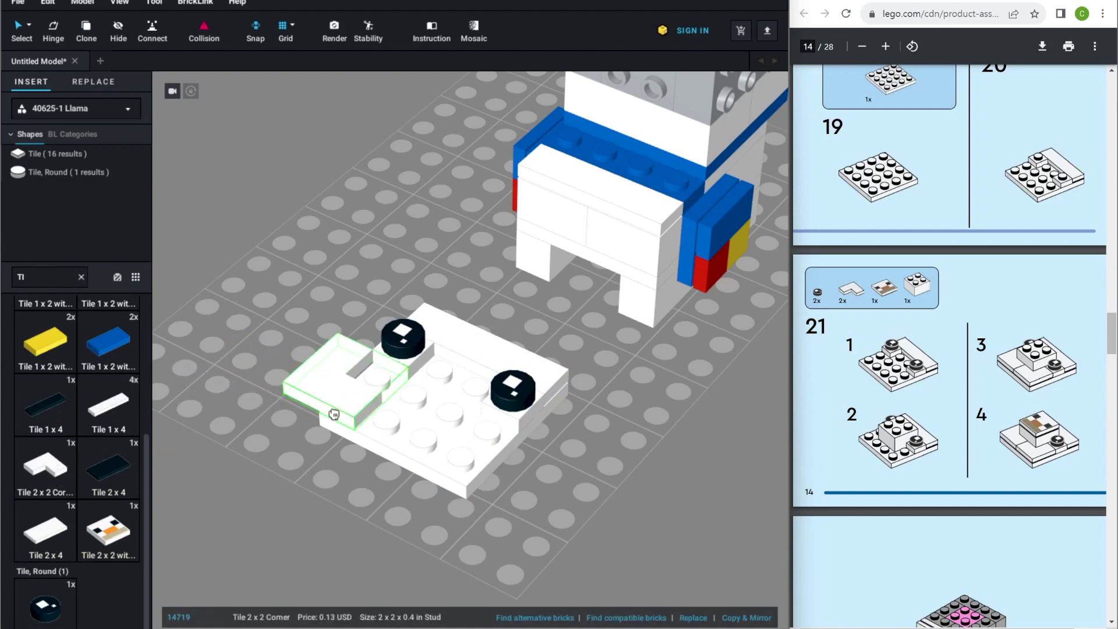
pyautogui.moveTo(280, 334); pyautogui.dragTo(417, 432)
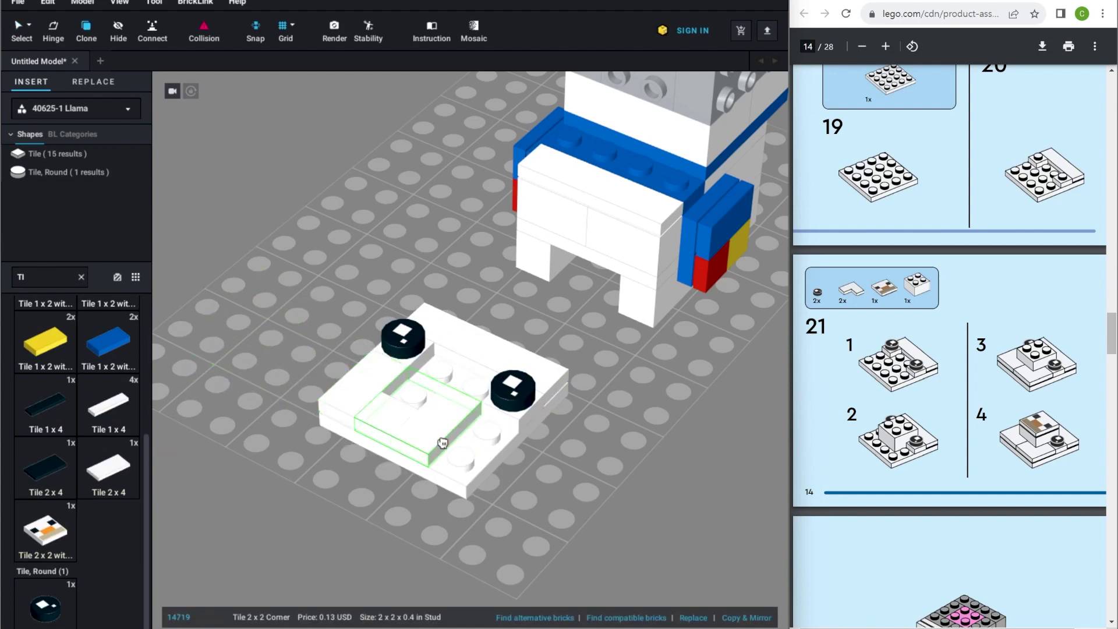
pyautogui.click(482, 454)
# Put the white 2 x 2 brick on the face plate's centre studs and cap it with the printed 2 x 2 tile.
pyautogui.moveTo(56, 518); pyautogui.dragTo(252, 324)
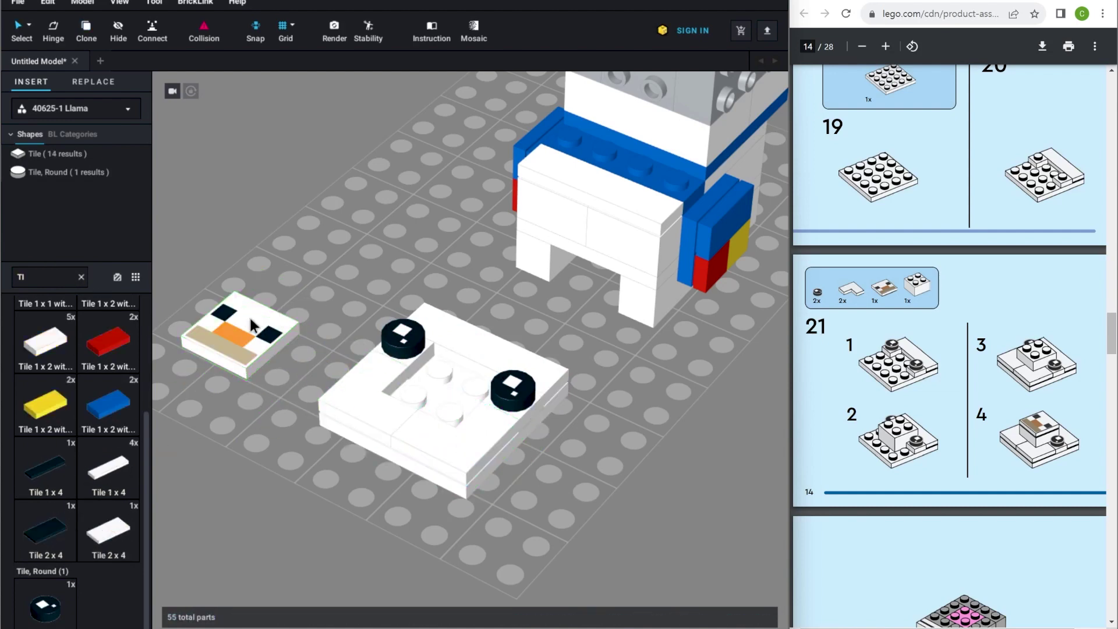
pyautogui.moveTo(47, 348); pyautogui.dragTo(441, 357)
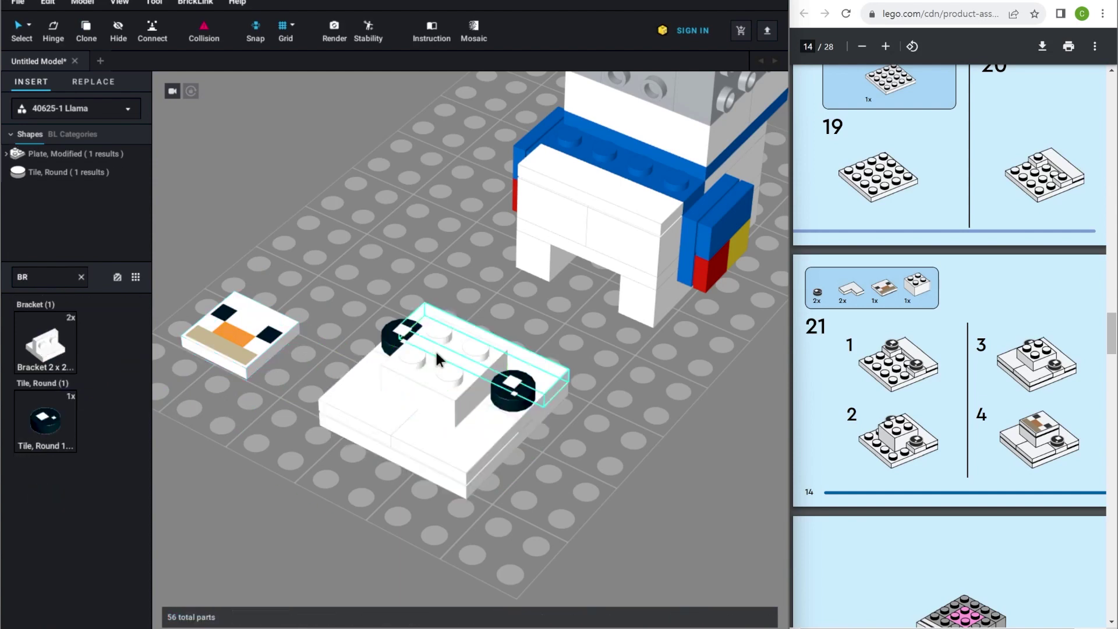
pyautogui.moveTo(241, 336); pyautogui.dragTo(442, 350)
# Select the finished face assembly, turn it upright, and attach it to the side studs on the head's front.
pyautogui.moveTo(308, 295); pyautogui.dragTo(516, 504)
pyautogui.moveTo(491, 488); pyautogui.dragTo(439, 516, button='right')
pyautogui.moveTo(230, 296); pyautogui.dragTo(548, 248)
pyautogui.moveTo(556, 418); pyautogui.dragTo(541, 430, button='right')
pyautogui.click(541, 466)
pyautogui.scroll(3, 541, 489)
pyautogui.moveTo(541, 489); pyautogui.dragTo(513, 508, button='right')
pyautogui.scroll(-3, 514, 508)
# Go to instruction step 22 and stack a yellow 1 x 1 plate on a red one on the grid.
pyautogui.scroll(-10, 1007, 465)
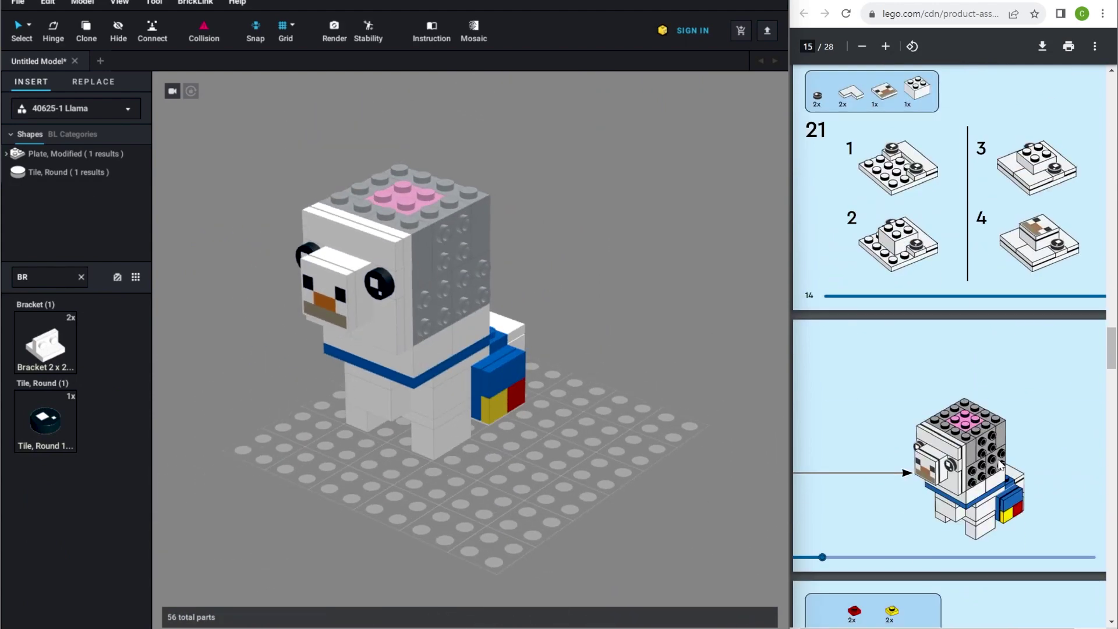
pyautogui.scroll(-1, 919, 428)
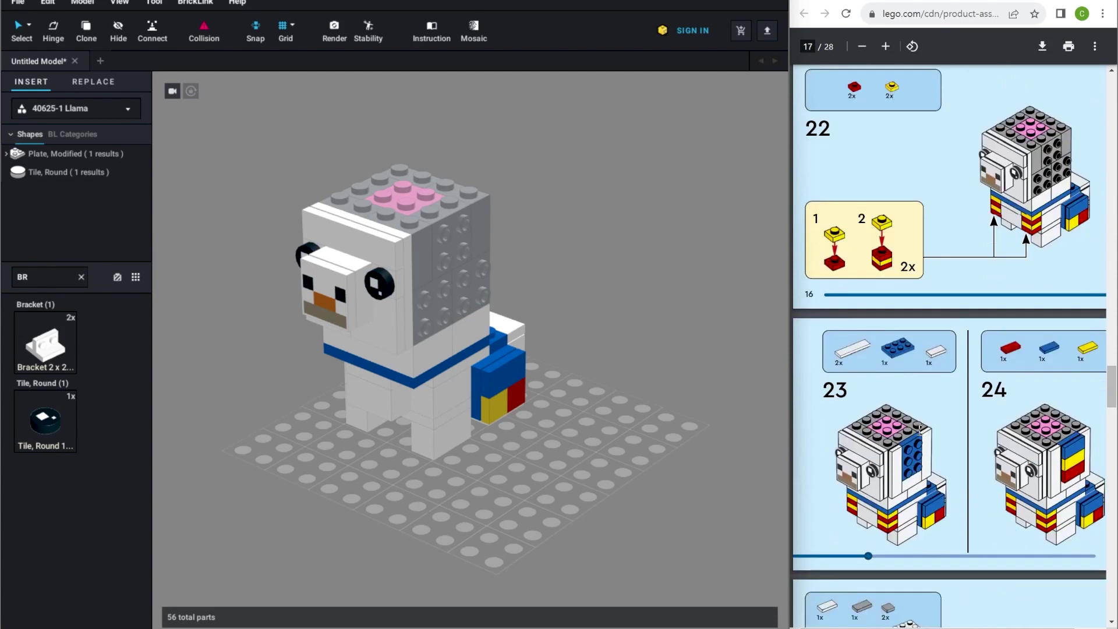
pyautogui.write('PL')
pyautogui.scroll(3, 302, 490)
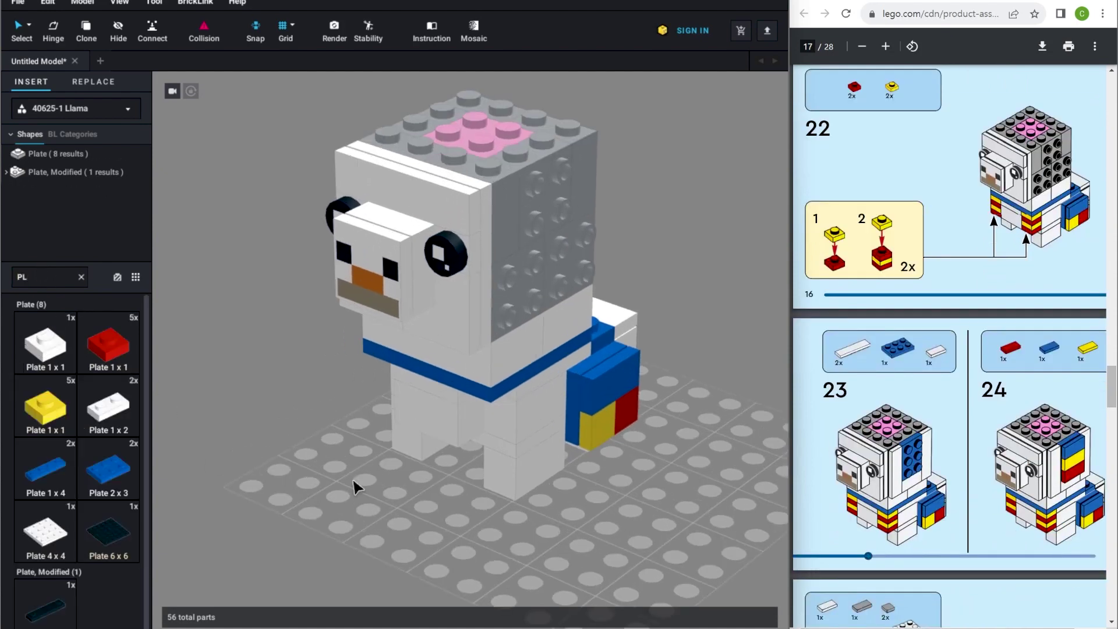
pyautogui.click(108, 347)
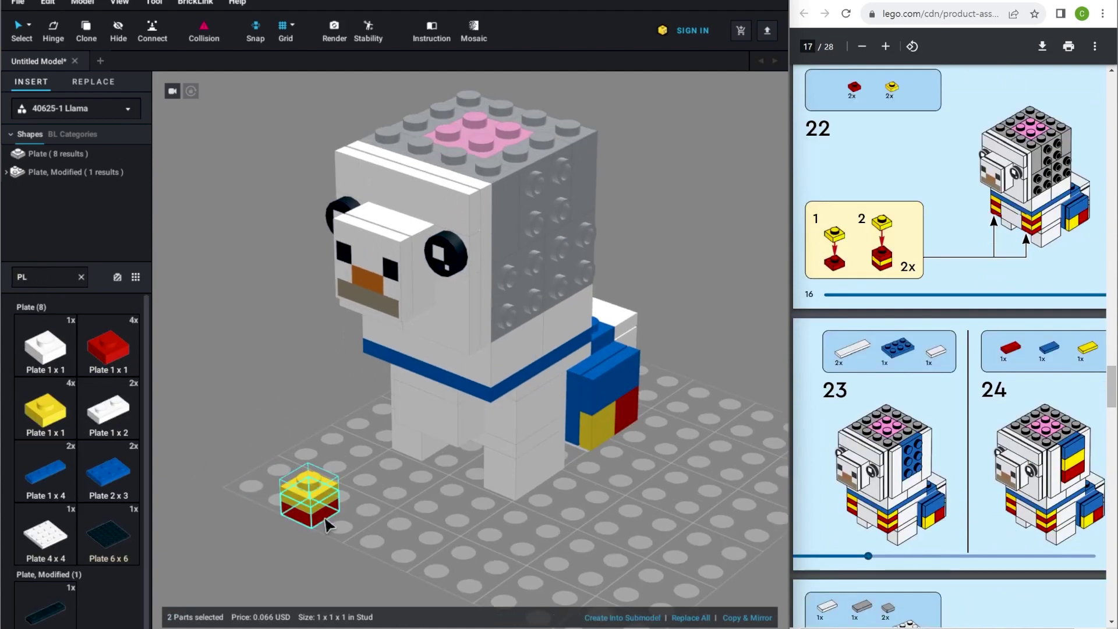
# Clone the red and yellow stack into two striped columns and attach them under the blue plate's front corners.
pyautogui.moveTo(291, 480); pyautogui.dragTo(352, 382)
pyautogui.press('c')
pyautogui.click(497, 418)
pyautogui.press('Escape')
# Attach a blue Plate 2 x 3 upright to the grey studs on the side of the head.
pyautogui.scroll(-3, 492, 433)
pyautogui.moveTo(511, 495); pyautogui.dragTo(454, 500, button='right')
pyautogui.moveTo(102, 486); pyautogui.dragTo(439, 279)
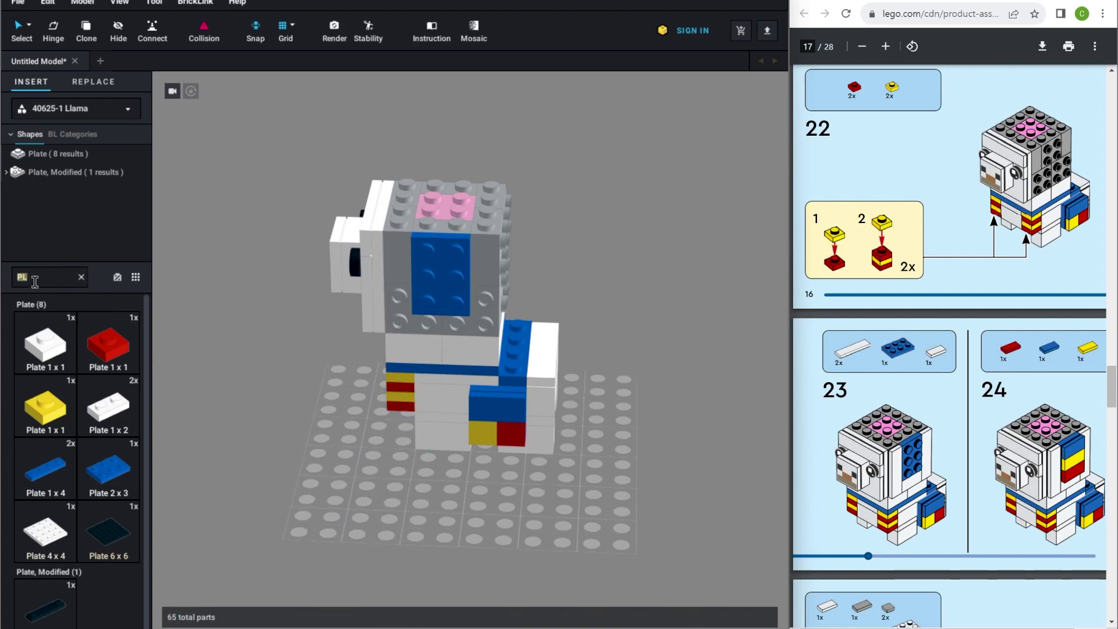
# Frame the blue 2 x 3 plate with two vertical white 1 x 4 tiles and a white 1 x 2 tile below it.
pyautogui.write('TI')
pyautogui.scroll(-3, 40, 553)
pyautogui.moveTo(108, 460); pyautogui.dragTo(396, 298)
pyautogui.click(197, 336)
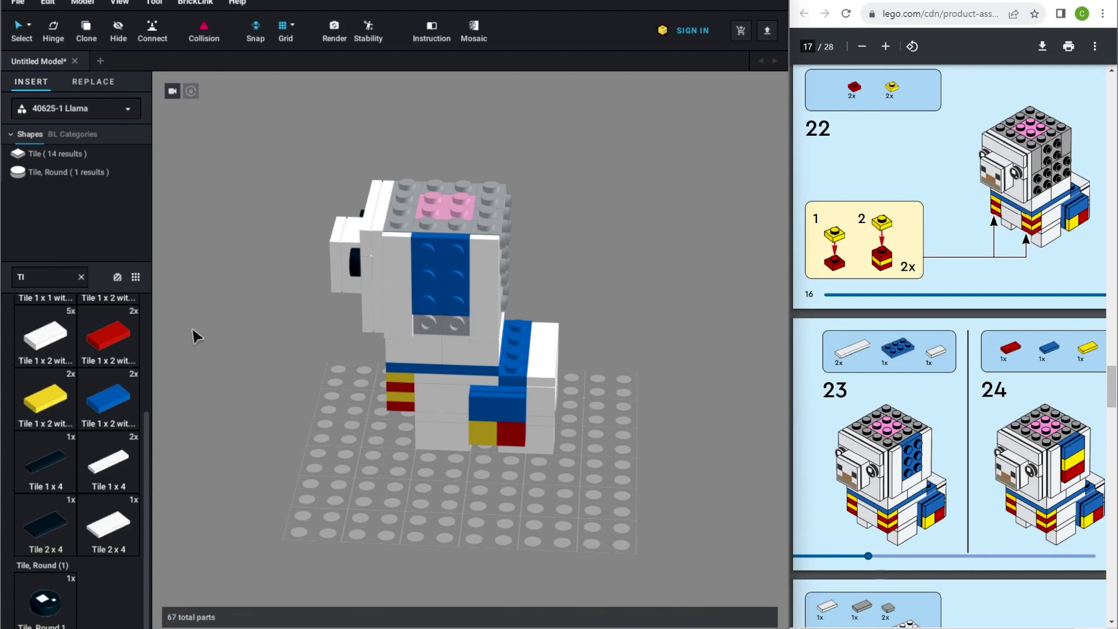
pyautogui.moveTo(313, 475); pyautogui.dragTo(439, 329)
# Cover the side's blue 2 x 3 plate with blue, yellow and red 1 x 2 tiles, stacked from top to bottom.
pyautogui.moveTo(360, 436); pyautogui.dragTo(454, 438, button='right')
pyautogui.moveTo(334, 460); pyautogui.dragTo(512, 272)
pyautogui.moveTo(124, 434); pyautogui.dragTo(490, 314)
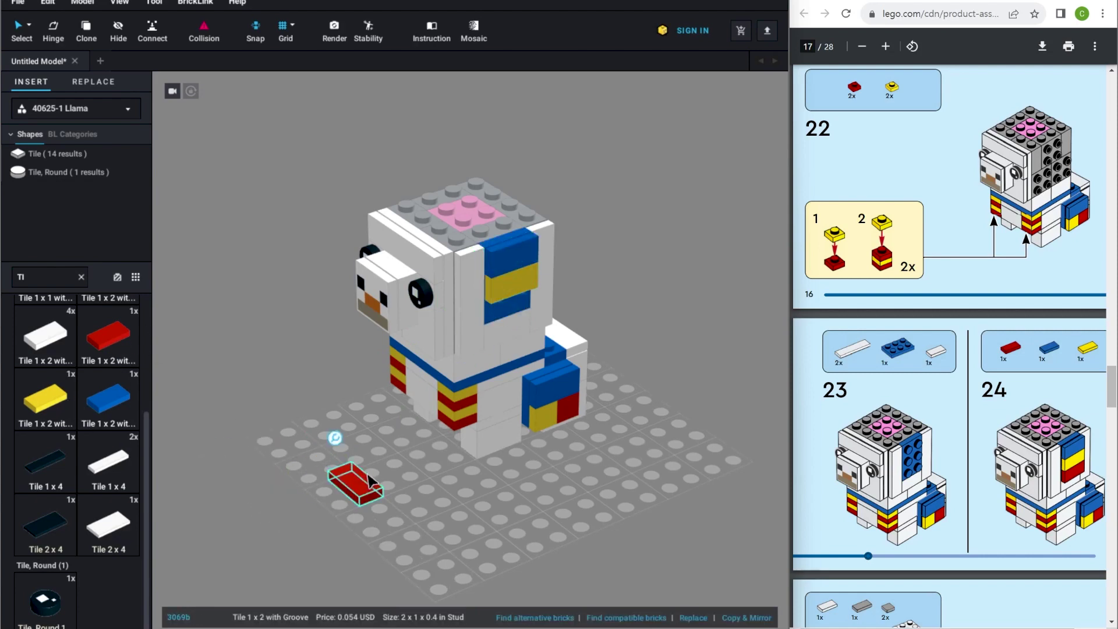
pyautogui.moveTo(361, 482); pyautogui.dragTo(515, 317)
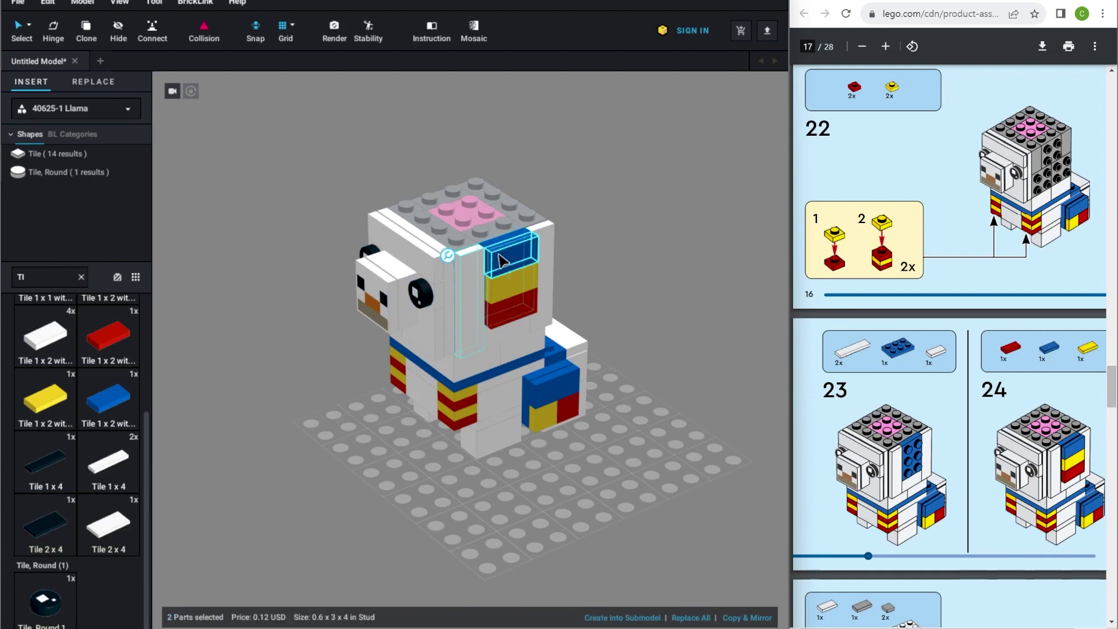
# Clone the finished striped side panel and attach the copy to the opposite side of the head.
pyautogui.press('c')
pyautogui.moveTo(370, 443); pyautogui.dragTo(460, 437, button='right')
pyautogui.click(464, 262)
pyautogui.press('Escape')
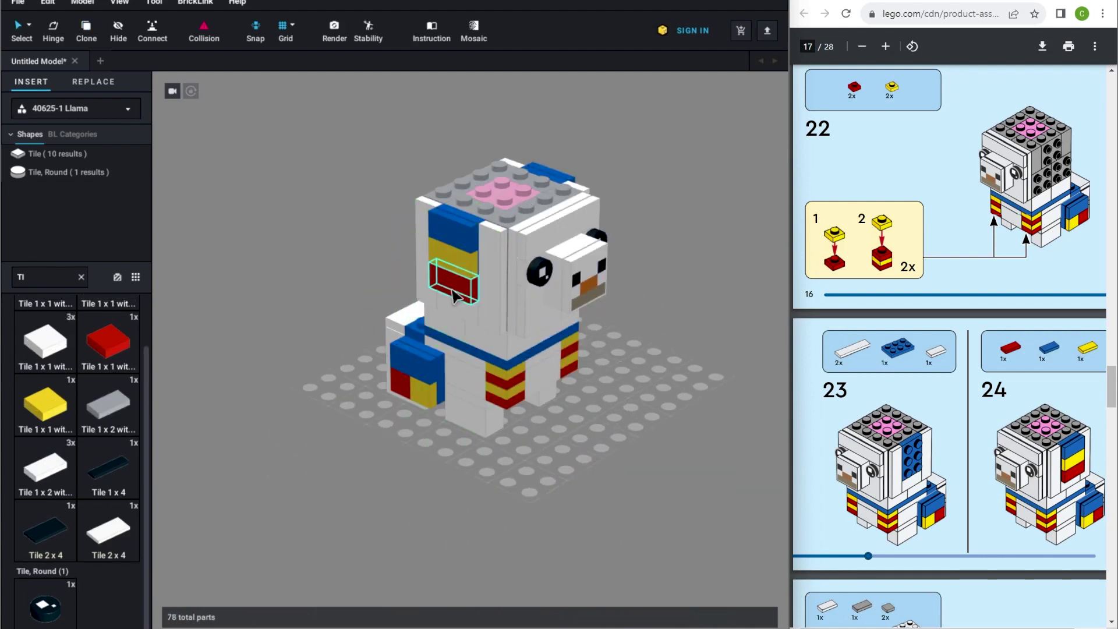
pyautogui.scroll(4, 519, 502)
pyautogui.moveTo(519, 502)
pyautogui.mouseDown(button='right')
pyautogui.moveTo(507, 525)
pyautogui.moveTo(470, 524)
pyautogui.moveTo(612, 524)
pyautogui.mouseUp(button='right')
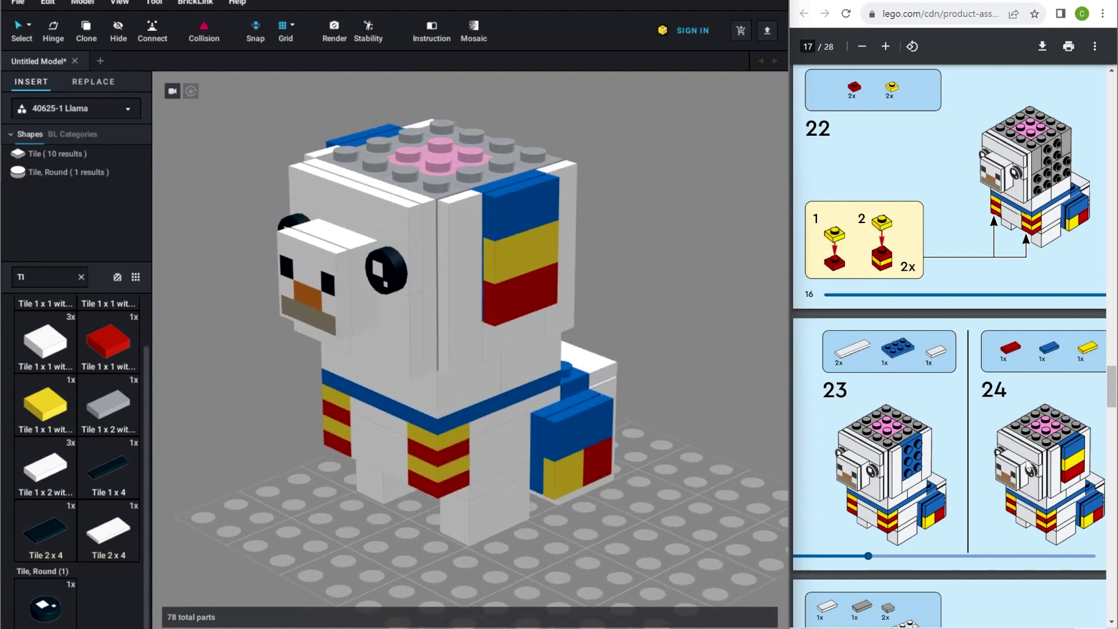
# Go to instruction step 25 and place a white Plate 4 x 4 on the grid beside the llama.
pyautogui.scroll(-9, 961, 491)
pyautogui.scroll(-3, 672, 541)
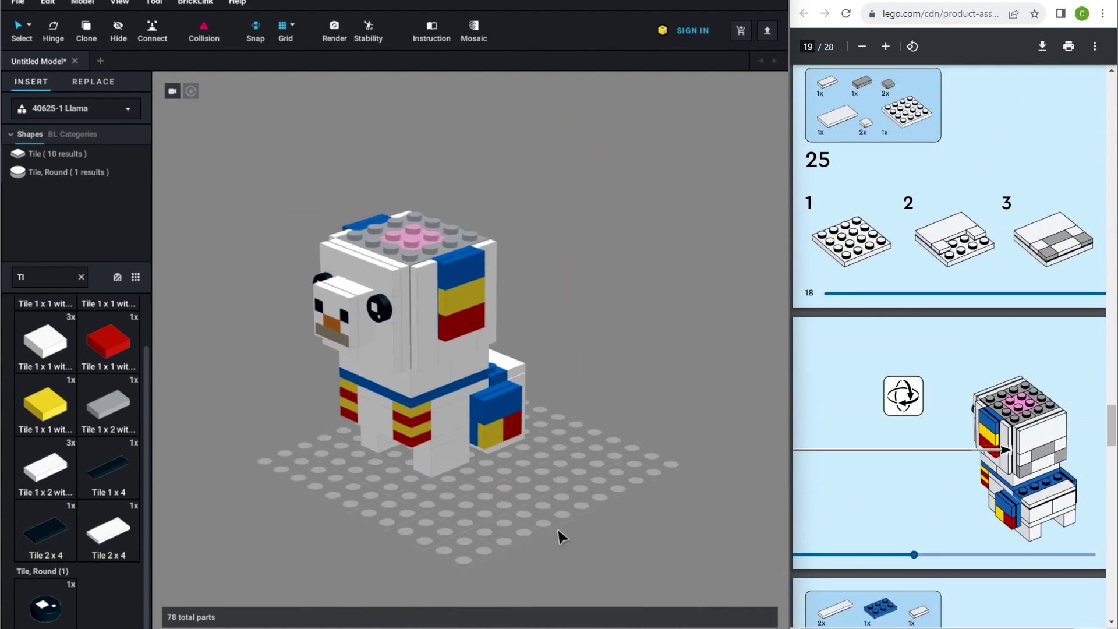
pyautogui.click(49, 287)
pyautogui.write('PL')
pyautogui.click(107, 467)
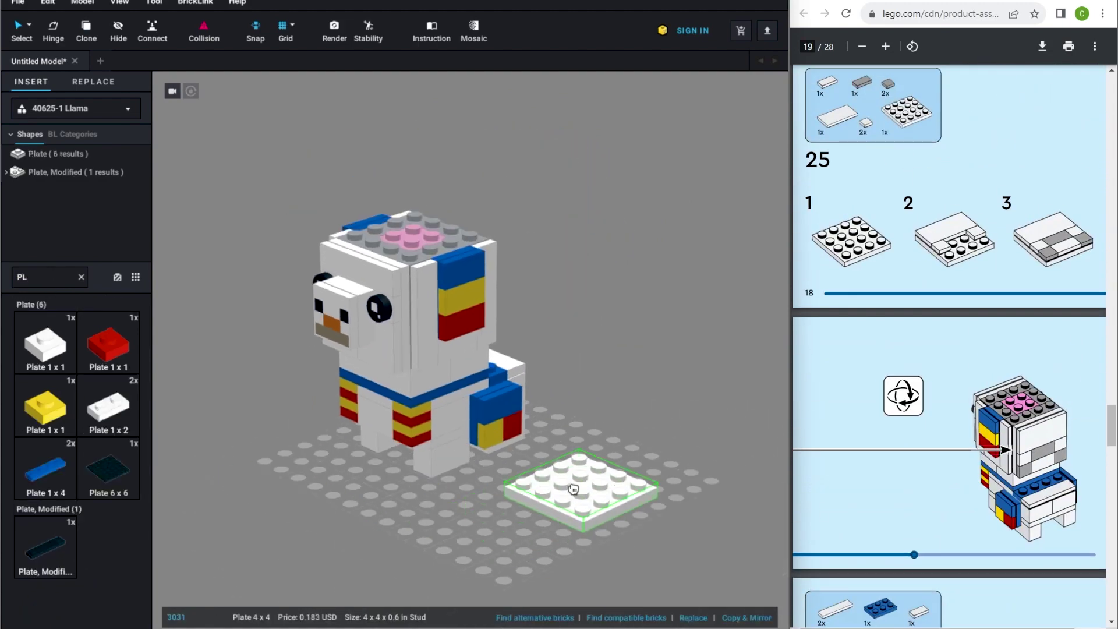
pyautogui.click(575, 492)
# Cover the 4 x 4 plate with a white 2 x 4 tile and white and grey 1 x 1 and 1 x 2 tiles.
pyautogui.moveTo(574, 491); pyautogui.dragTo(562, 519, button='right')
pyautogui.moveTo(561, 519); pyautogui.dragTo(547, 447, button='middle')
pyautogui.scroll(3, 547, 447)
pyautogui.click(34, 277)
pyautogui.write('Y')
pyautogui.press('BackSpace')
pyautogui.write('TI')
pyautogui.moveTo(107, 621); pyautogui.dragTo(602, 366)
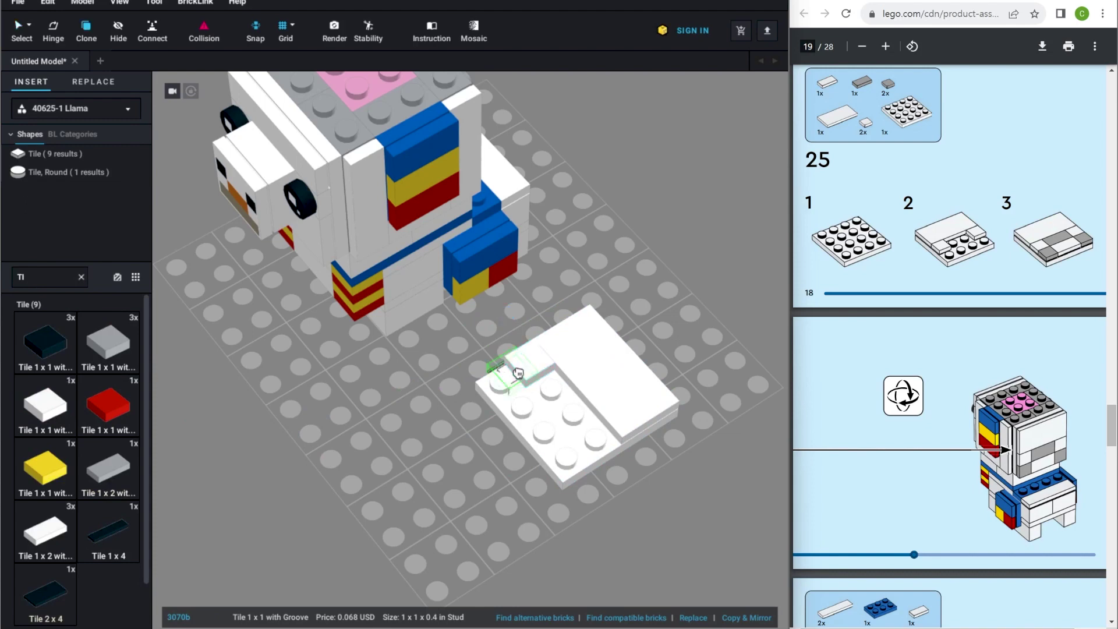
pyautogui.moveTo(108, 466); pyautogui.dragTo(476, 397)
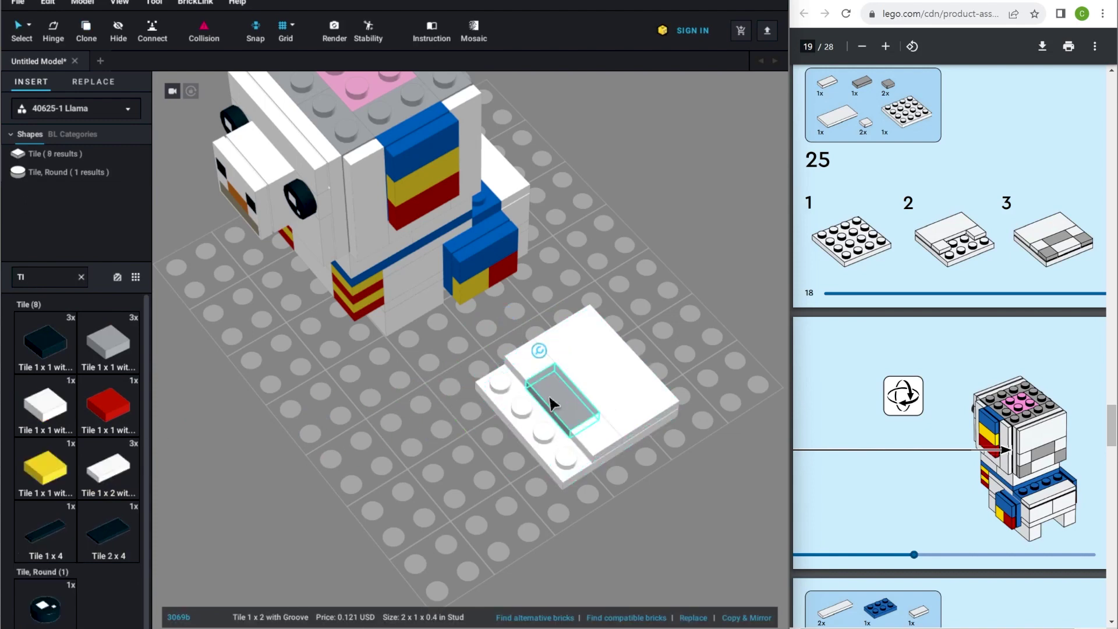
pyautogui.moveTo(116, 466); pyautogui.dragTo(544, 424)
# Attach the tiled 4 x 4 panel upright to the back of the llama's head.
pyautogui.moveTo(494, 360)
pyautogui.mouseDown(button='right')
pyautogui.moveTo(439, 367)
pyautogui.moveTo(509, 364)
pyautogui.moveTo(498, 369)
pyautogui.moveTo(496, 346)
pyautogui.mouseUp(button='right')
pyautogui.moveTo(496, 346); pyautogui.dragTo(530, 228)
pyautogui.scroll(-3, 531, 227)
pyautogui.moveTo(419, 450); pyautogui.dragTo(487, 499, button='right')
pyautogui.click(527, 476)
# Go to instruction step 28 and place two blue 1 x 4 plates along the front and back edges of the head's top.
pyautogui.scroll(-6, 844, 477)
pyautogui.scroll(-15, 845, 476)
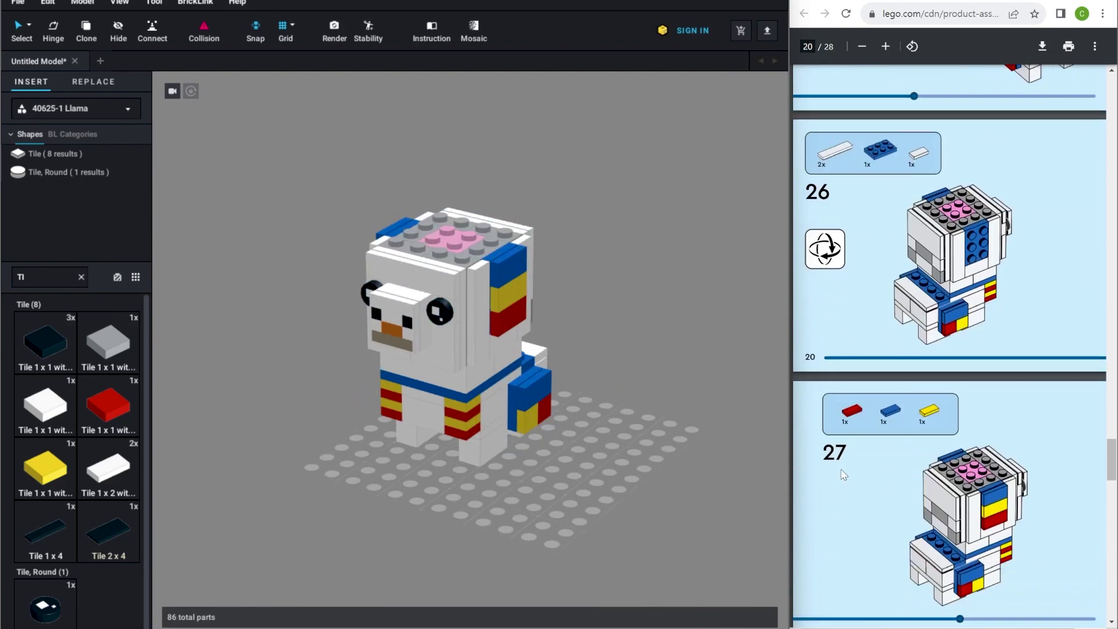
pyautogui.scroll(1, 840, 473)
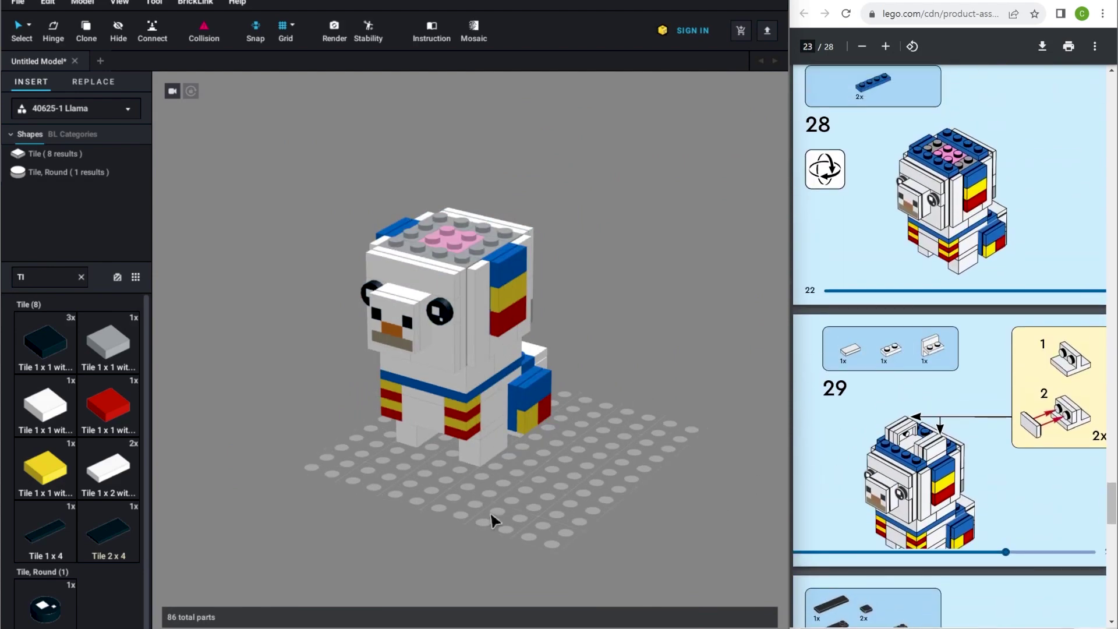
pyautogui.click(33, 271)
pyautogui.write('pl')
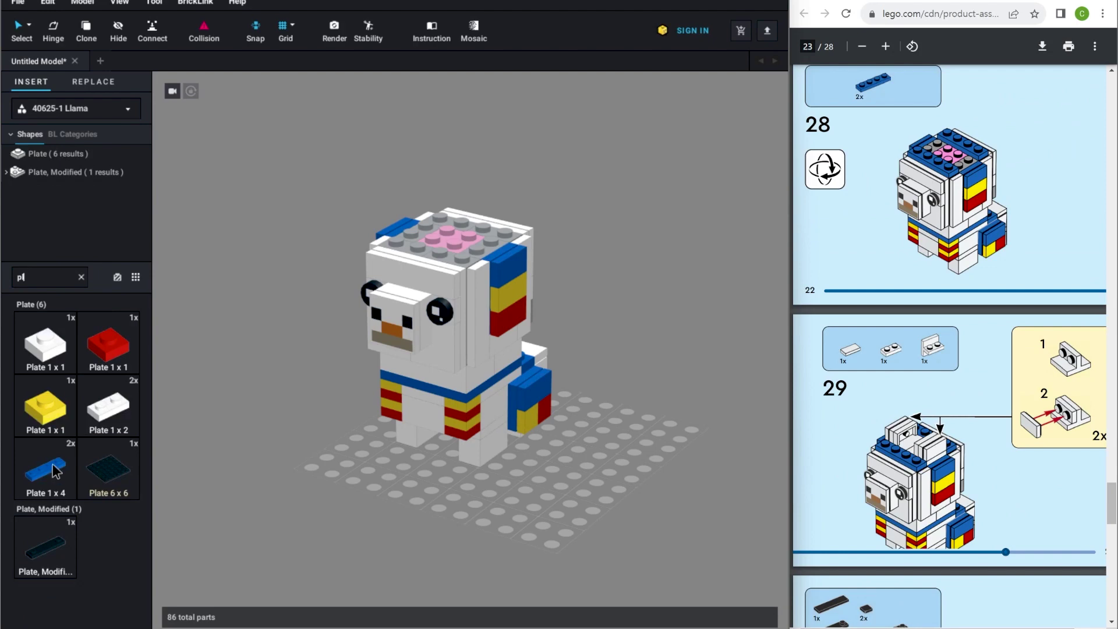
pyautogui.click(477, 219)
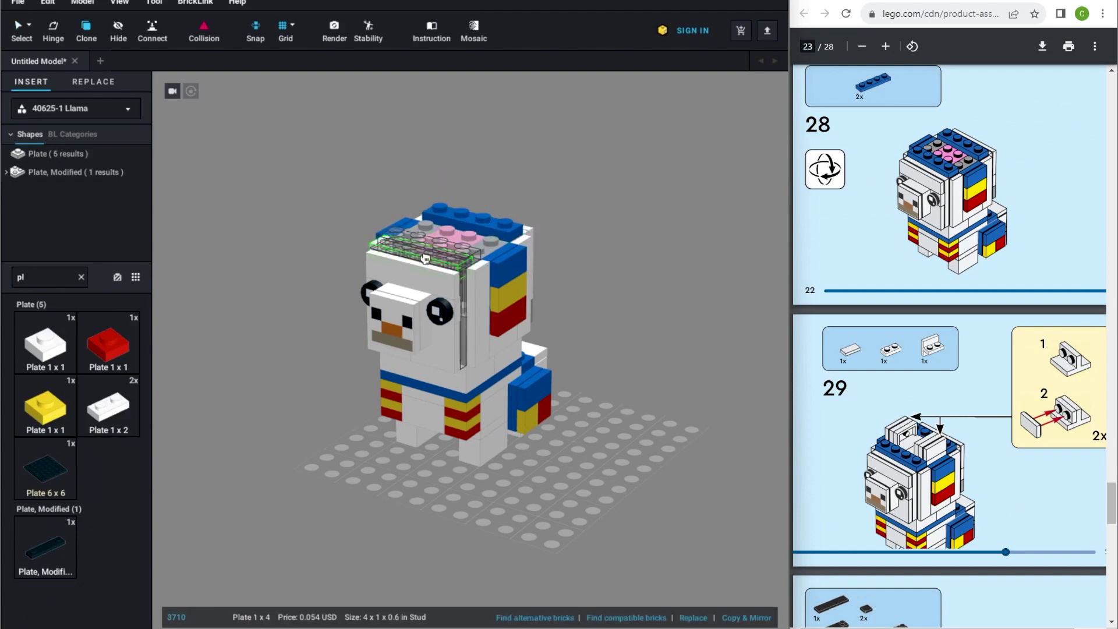
# Place a white Bracket 2 x 2 - 1 x 2 Centered on the grid and attach a white 1 x 2 plate to its upright face.
pyautogui.doubleClick(41, 275)
pyautogui.write('br')
pyautogui.click(45, 344)
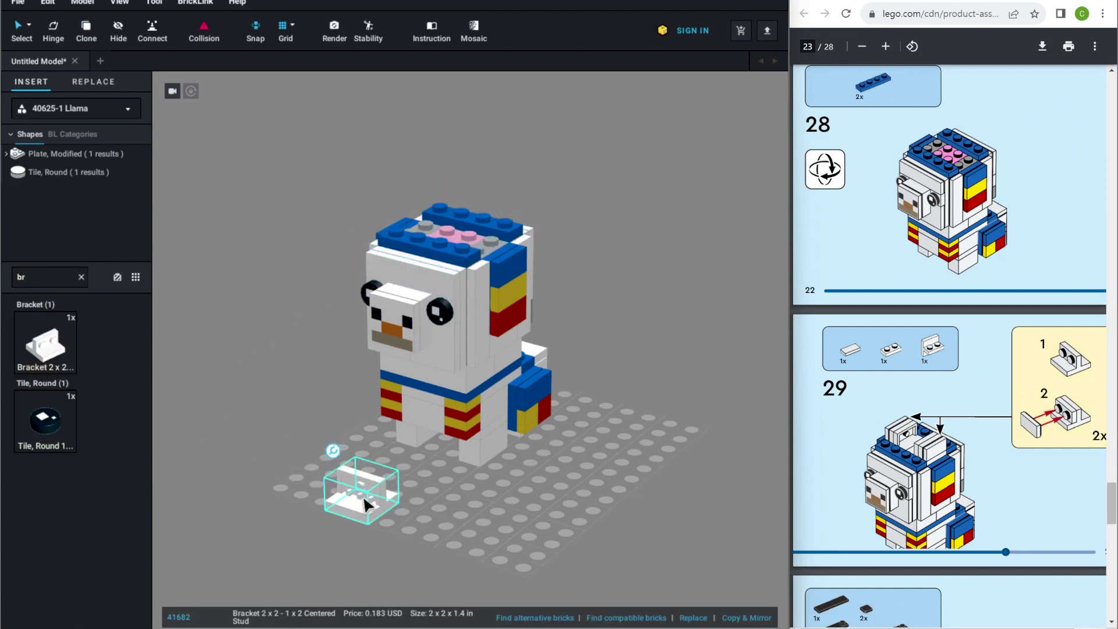
pyautogui.click(35, 271)
pyautogui.write('pl')
pyautogui.click(108, 404)
pyautogui.click(260, 487)
pyautogui.moveTo(260, 487); pyautogui.dragTo(285, 492, button='right')
pyautogui.press('Down')
pyautogui.moveTo(266, 500); pyautogui.dragTo(379, 504)
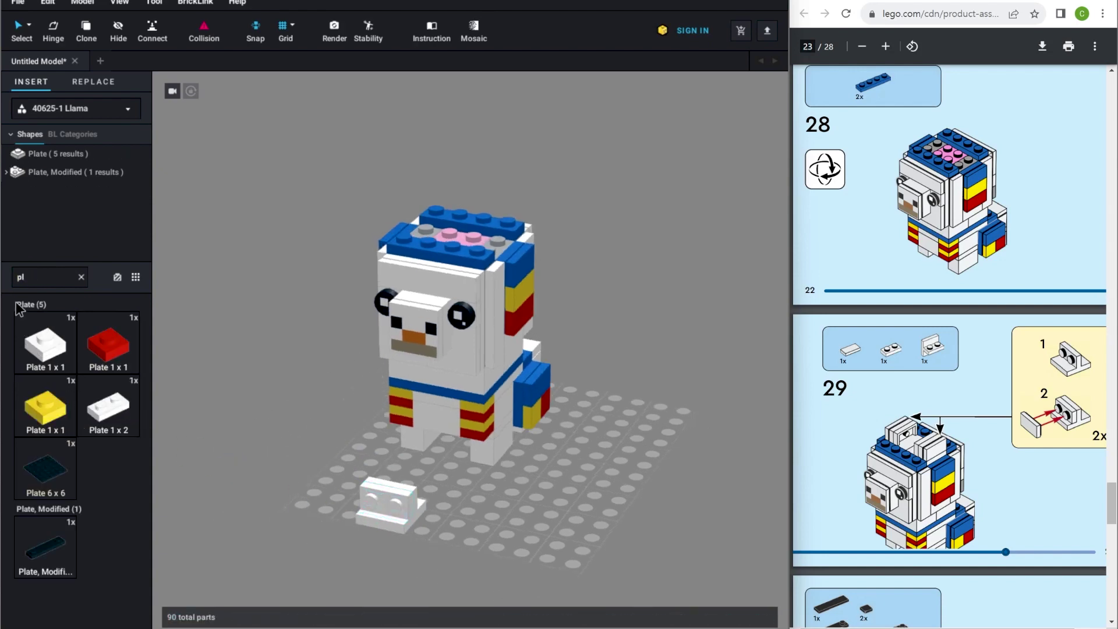
# Cap the upright plate on the bracket with a white 1 x 2 tile to complete the ear.
pyautogui.write('ti')
pyautogui.click(107, 468)
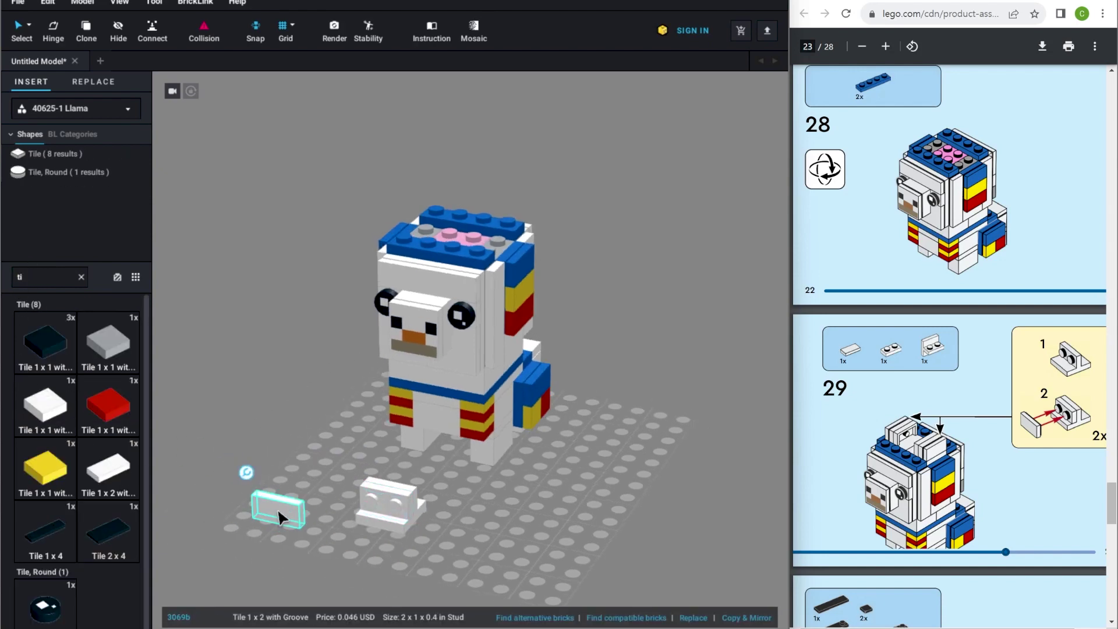
pyautogui.moveTo(406, 542); pyautogui.dragTo(407, 543)
# Turn the ear assembly and mount it on one side of the head's top, with a mirrored-facing clone on the other side.
pyautogui.moveTo(389, 511); pyautogui.dragTo(472, 436)
pyautogui.press('Right')
pyautogui.scroll(-3, 483, 451)
pyautogui.scroll(5, 475, 438)
pyautogui.moveTo(472, 435); pyautogui.dragTo(486, 378, button='right')
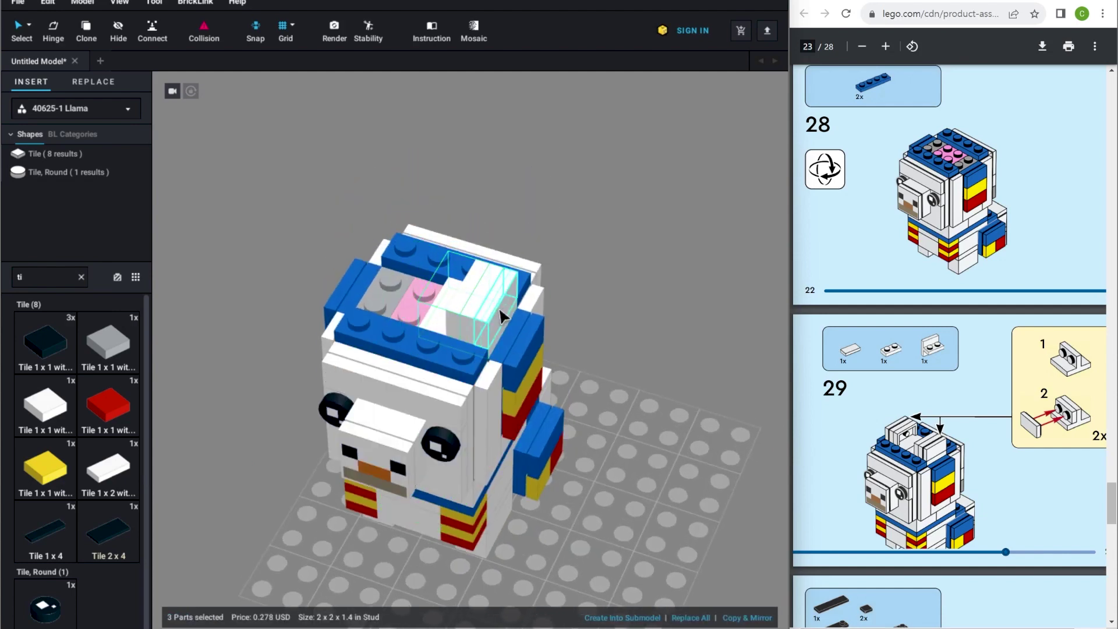
pyautogui.click(489, 317)
pyautogui.scroll(-1, 489, 318)
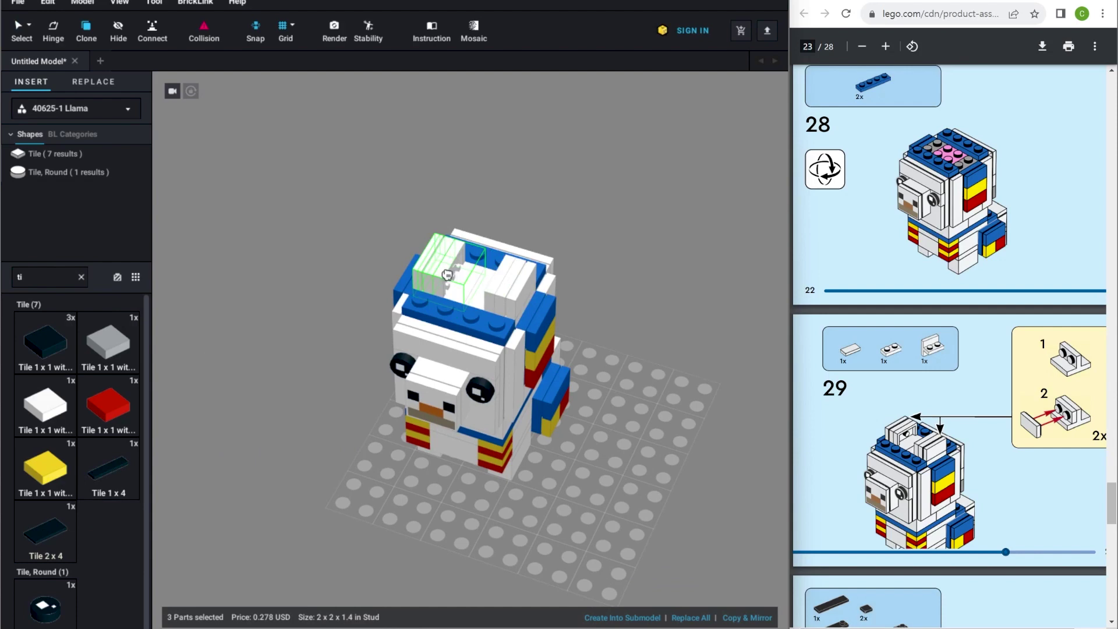
pyautogui.moveTo(442, 305); pyautogui.dragTo(512, 428, button='right')
pyautogui.scroll(4, 472, 431)
pyautogui.scroll(-4, 513, 428)
# Go to instruction step 30 and place a black Plate 6 x 6 on the grid in front of the llama.
pyautogui.scroll(-1, 1041, 390)
pyautogui.scroll(-10, 1042, 388)
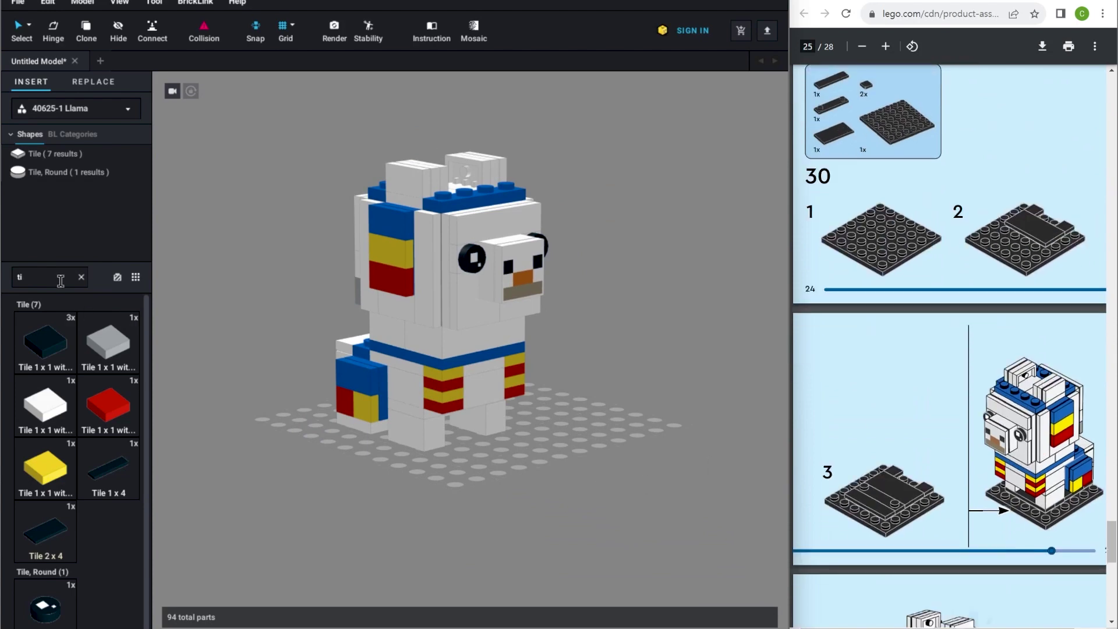
pyautogui.write('p')
pyautogui.moveTo(111, 406); pyautogui.dragTo(551, 499)
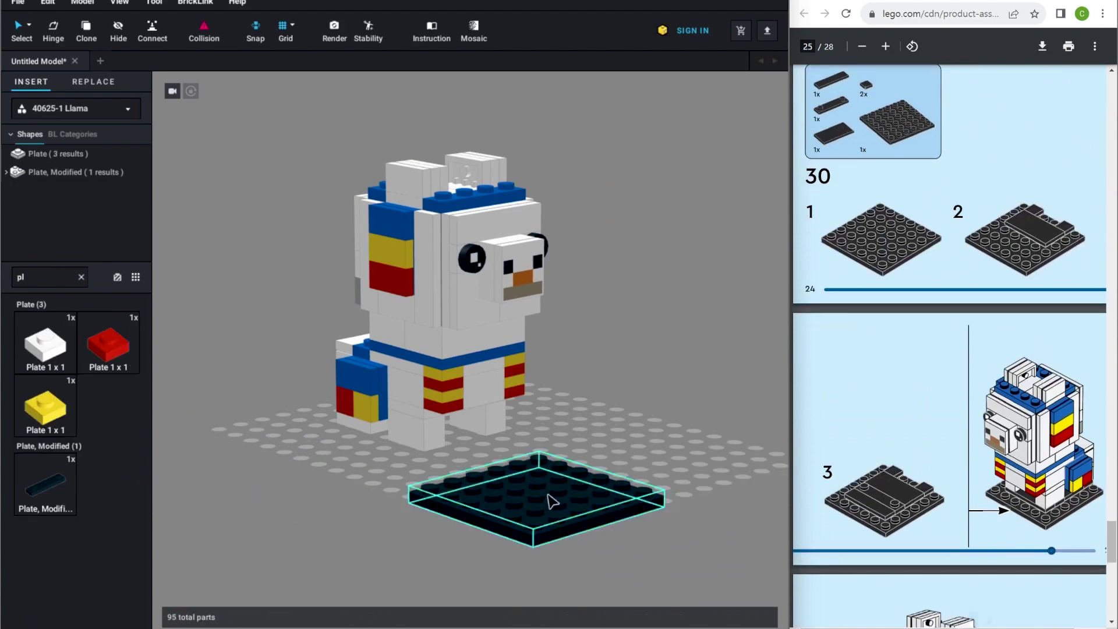
pyautogui.moveTo(551, 499); pyautogui.dragTo(544, 466, button='right')
# Fit the black 6 x 6 base with the modified 1 x 4 plate, 1 x 4 and 2 x 4 tiles and two 1 x 1 tiles.
pyautogui.moveTo(60, 492); pyautogui.dragTo(546, 441)
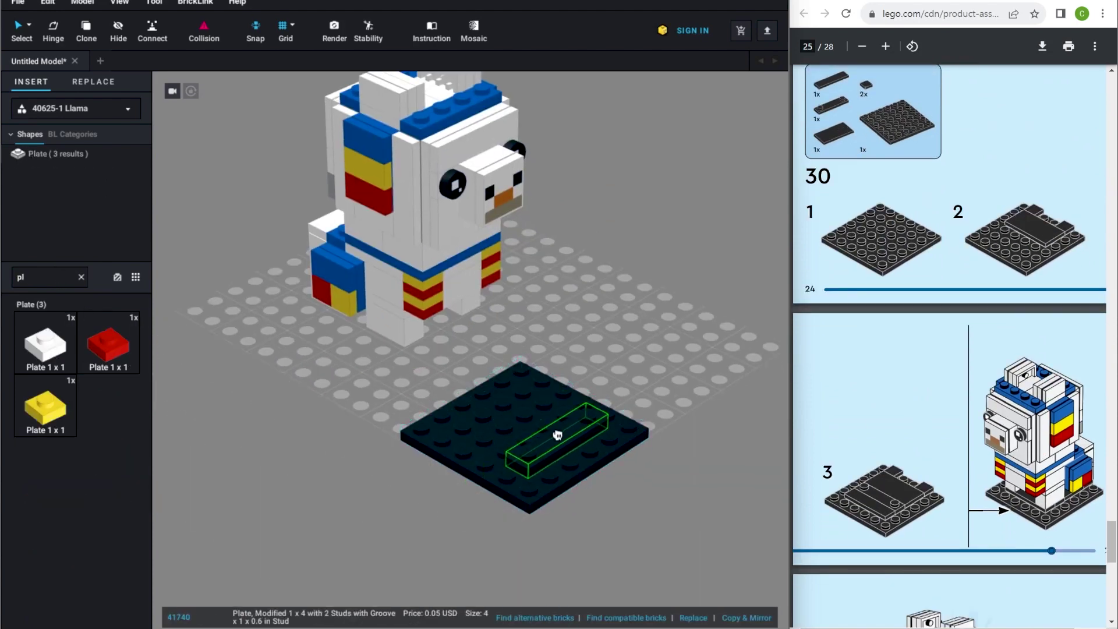
pyautogui.write('t')
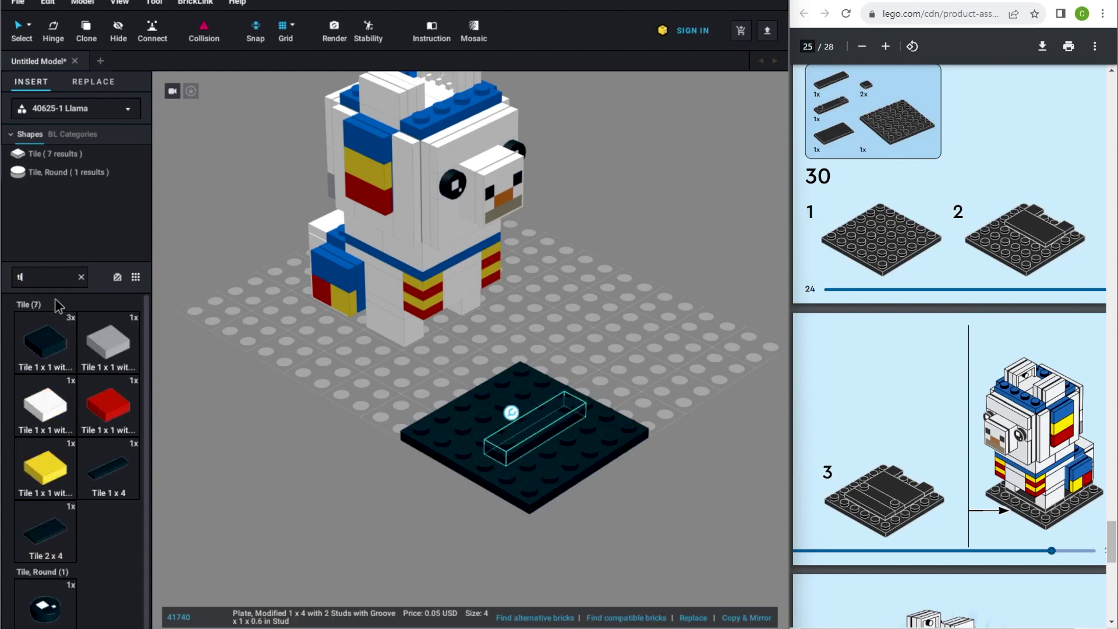
pyautogui.write('i')
pyautogui.click(49, 543)
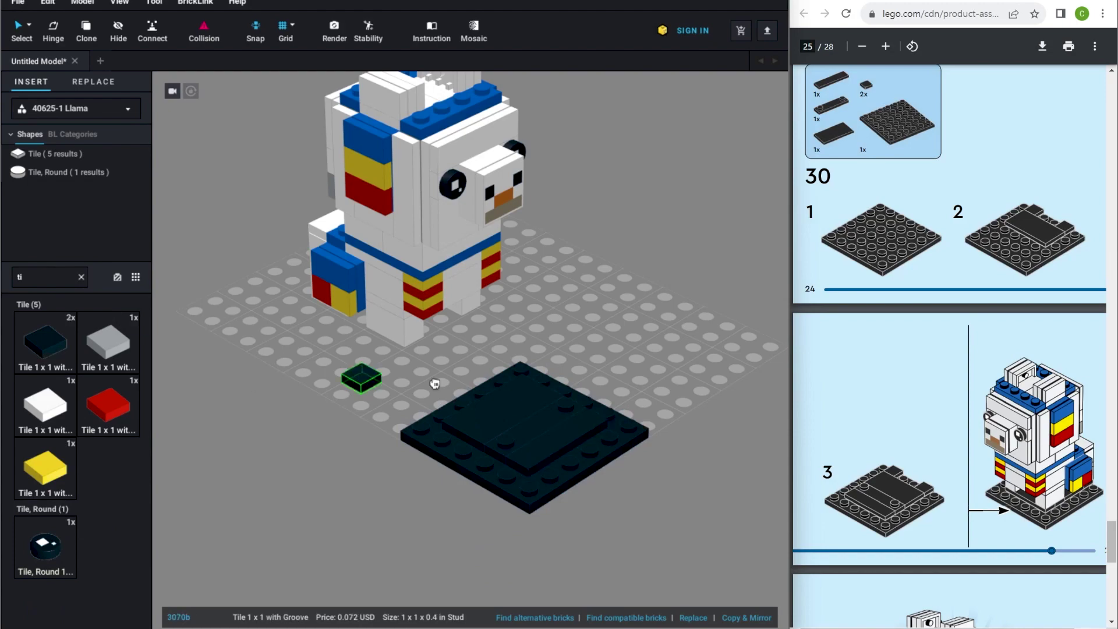
pyautogui.click(505, 375)
pyautogui.press('Escape')
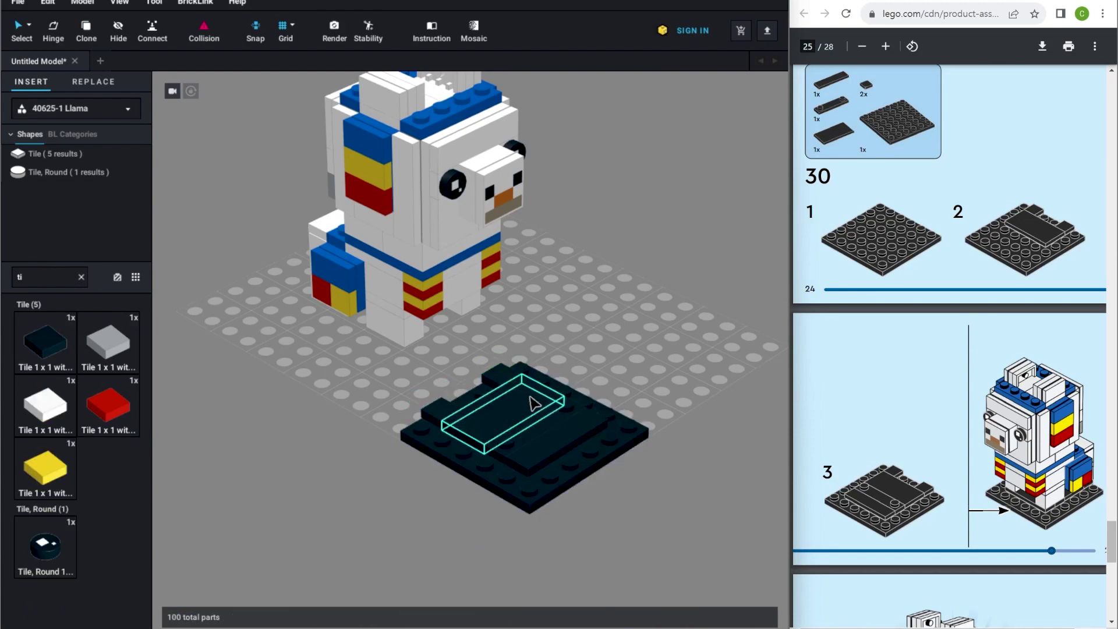
# Select the whole llama and set it onto the black 6 x 6 base.
pyautogui.scroll(-3, 500, 373)
pyautogui.moveTo(273, 137); pyautogui.dragTo(485, 312)
pyautogui.moveTo(406, 336); pyautogui.dragTo(509, 476)
pyautogui.scroll(4, 501, 452)
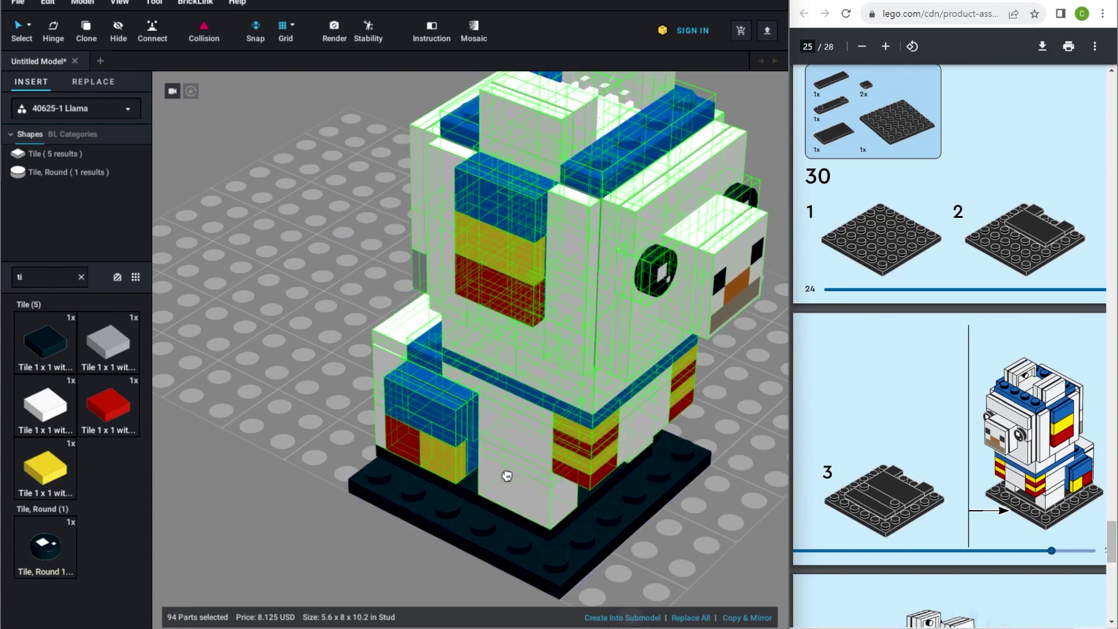
# Select the entire model including its base and reposition it on the grid.
pyautogui.click(361, 369)
pyautogui.scroll(-5, 356, 367)
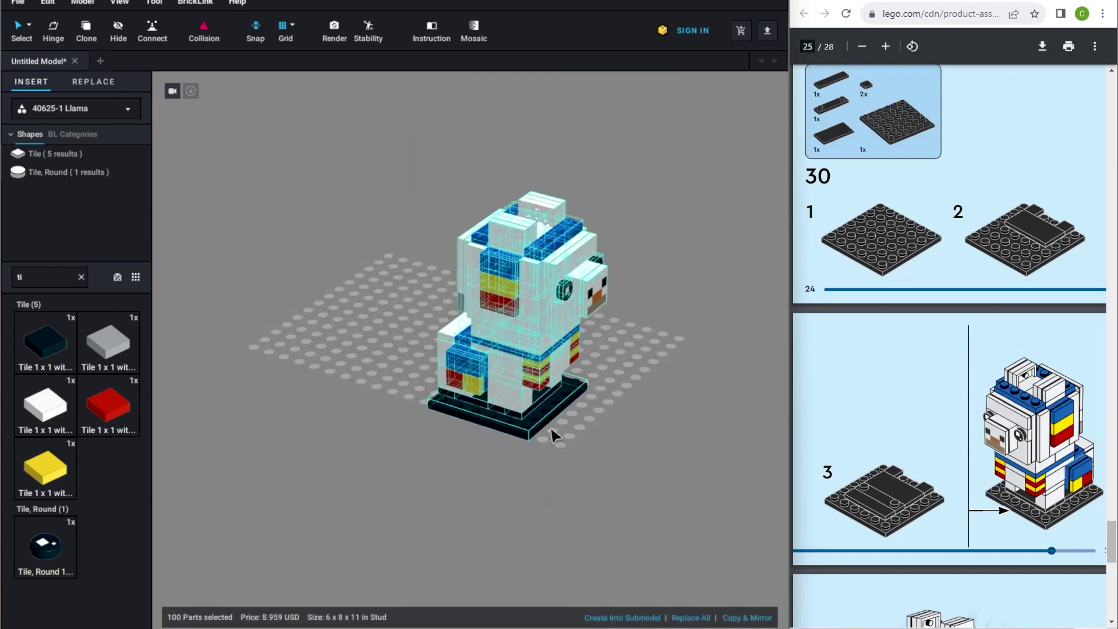
pyautogui.click(507, 442)
pyautogui.scroll(5, 511, 494)
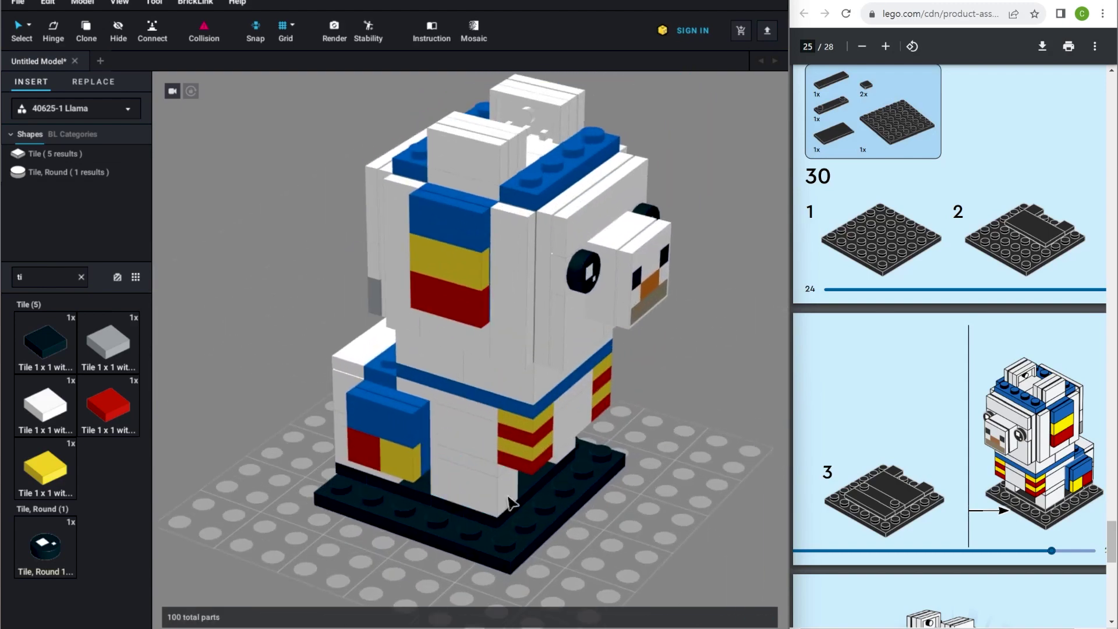
pyautogui.moveTo(500, 495); pyautogui.dragTo(537, 541, button='right')
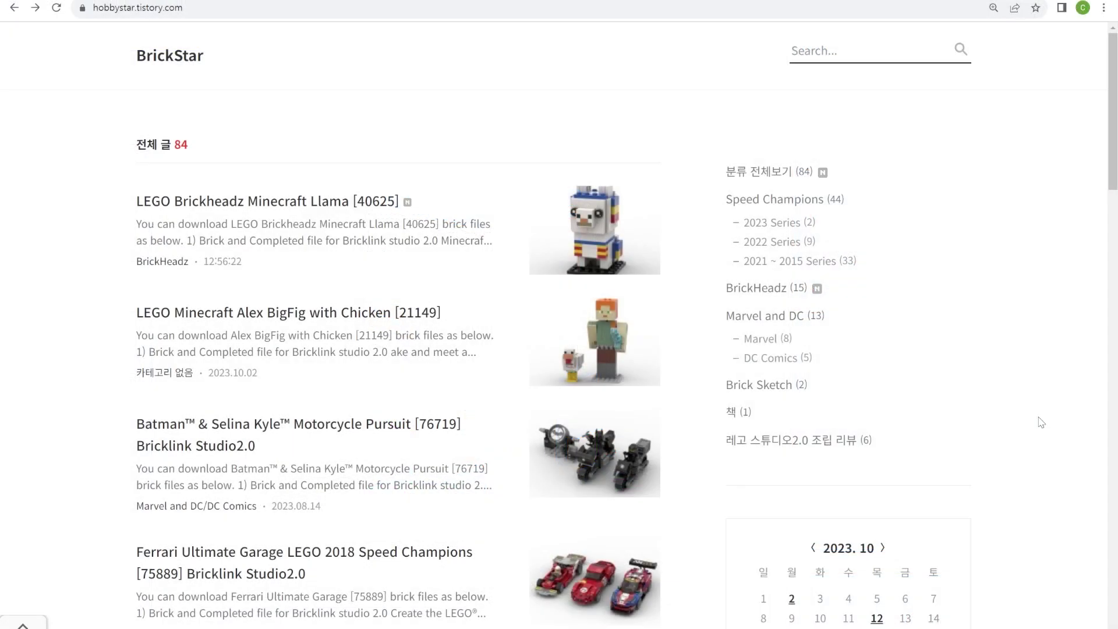
# Switch to the BrickStar blog in the browser and look through its list of LEGO model posts.
pyautogui.scroll(-3, 1040, 422)
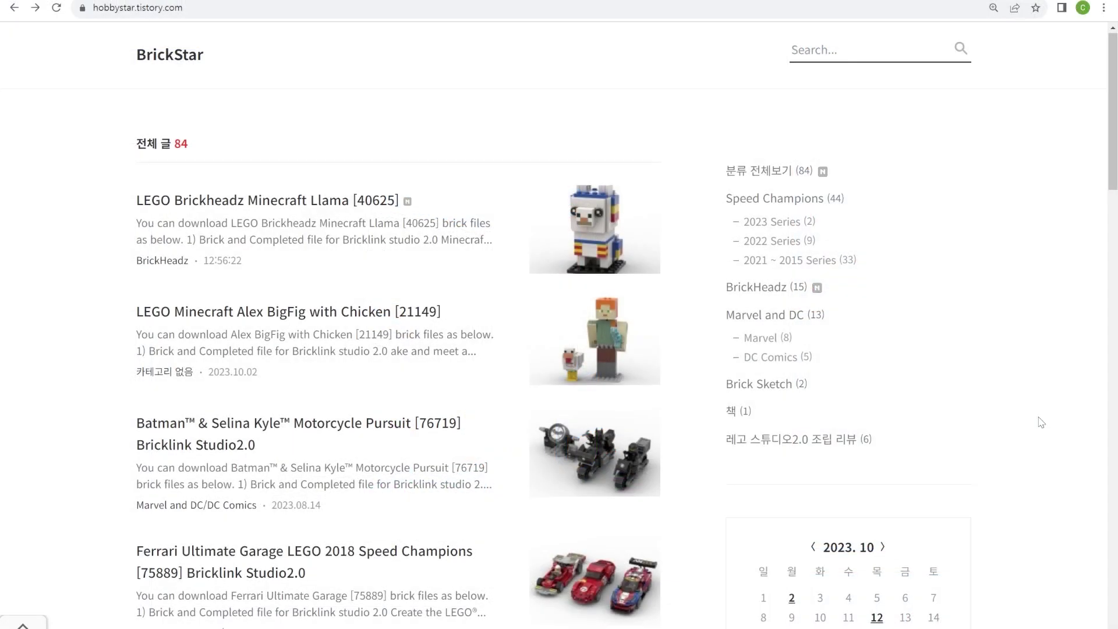
pyautogui.scroll(-4, 1040, 422)
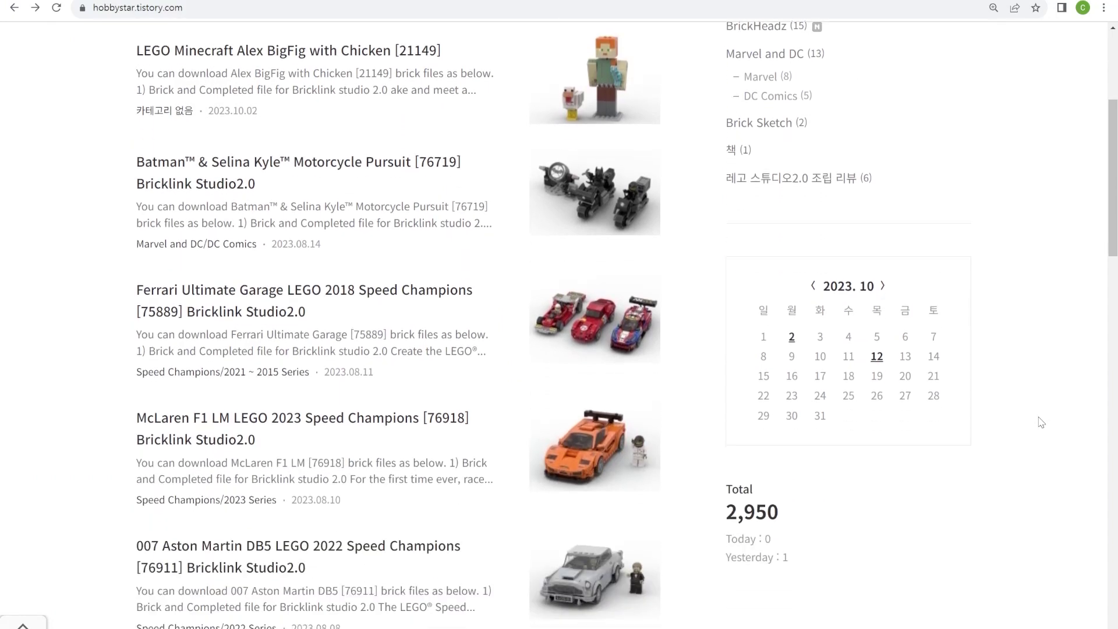
pyautogui.scroll(-4, 1041, 422)
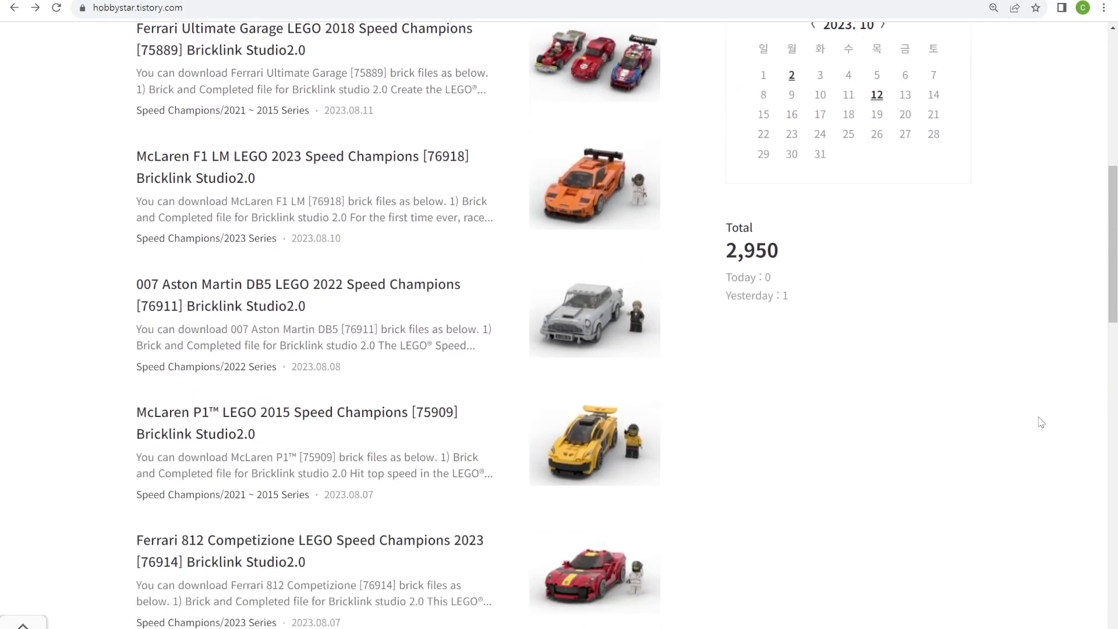
pyautogui.scroll(2, 1036, 420)
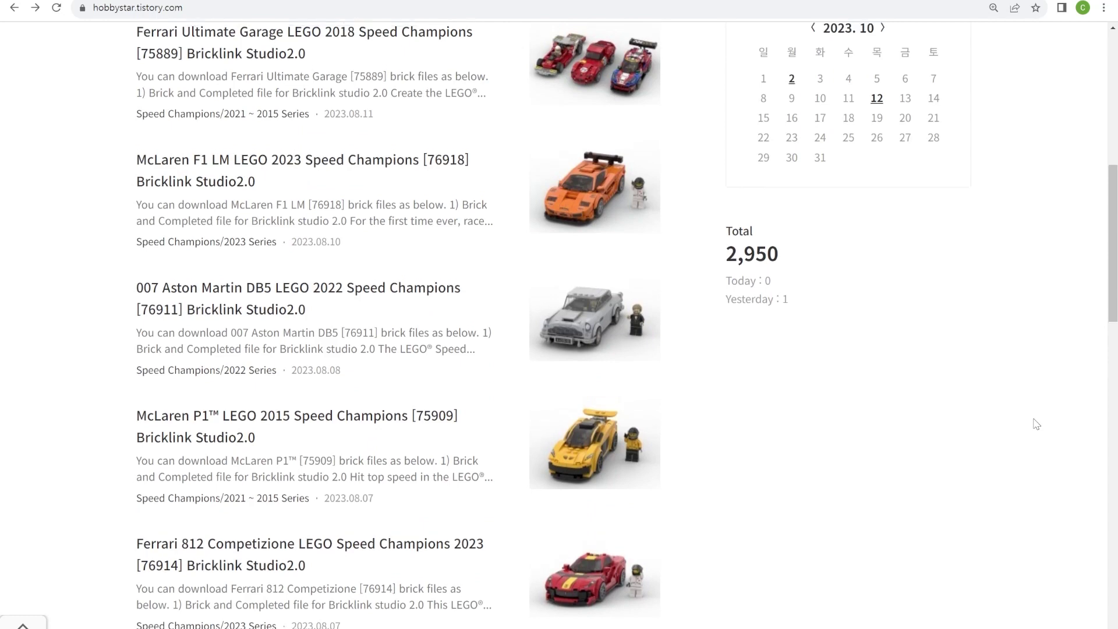
pyautogui.scroll(2, 1035, 424)
pyautogui.scroll(3, 1035, 424)
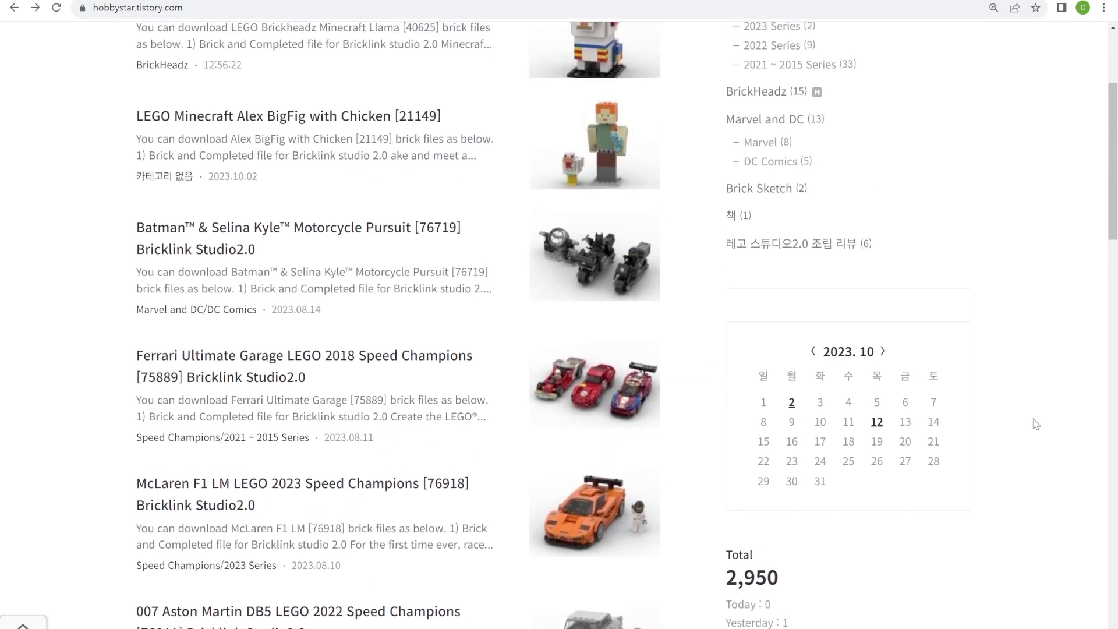
pyautogui.scroll(2, 1036, 424)
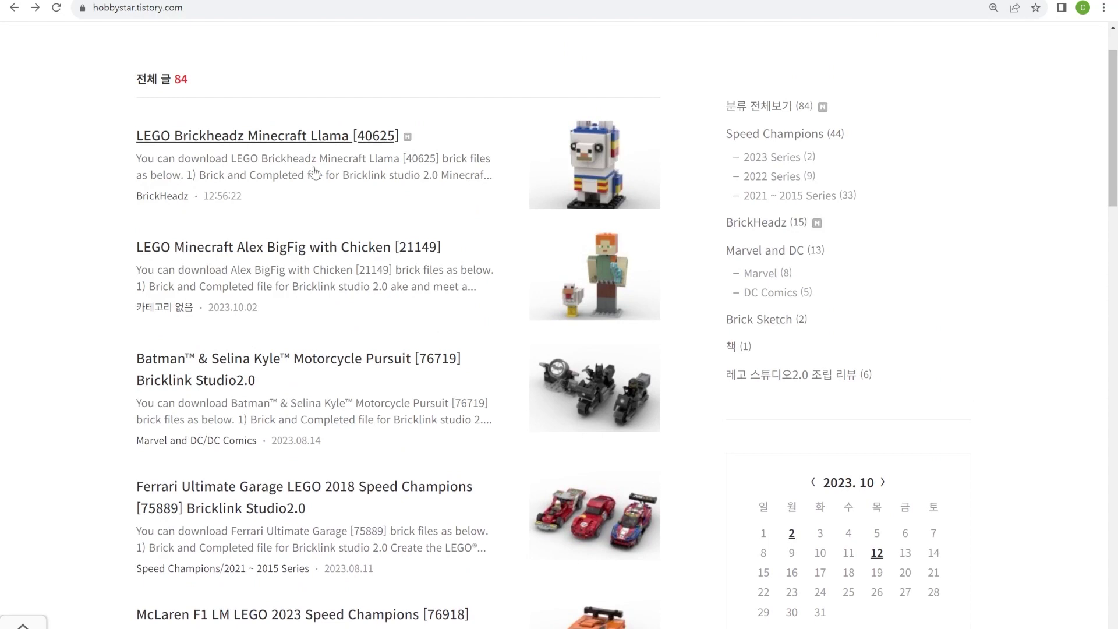
# Open the LEGO Brickheadz Minecraft Llama [40625] post and review its download file, renders and description.
pyautogui.click(309, 137)
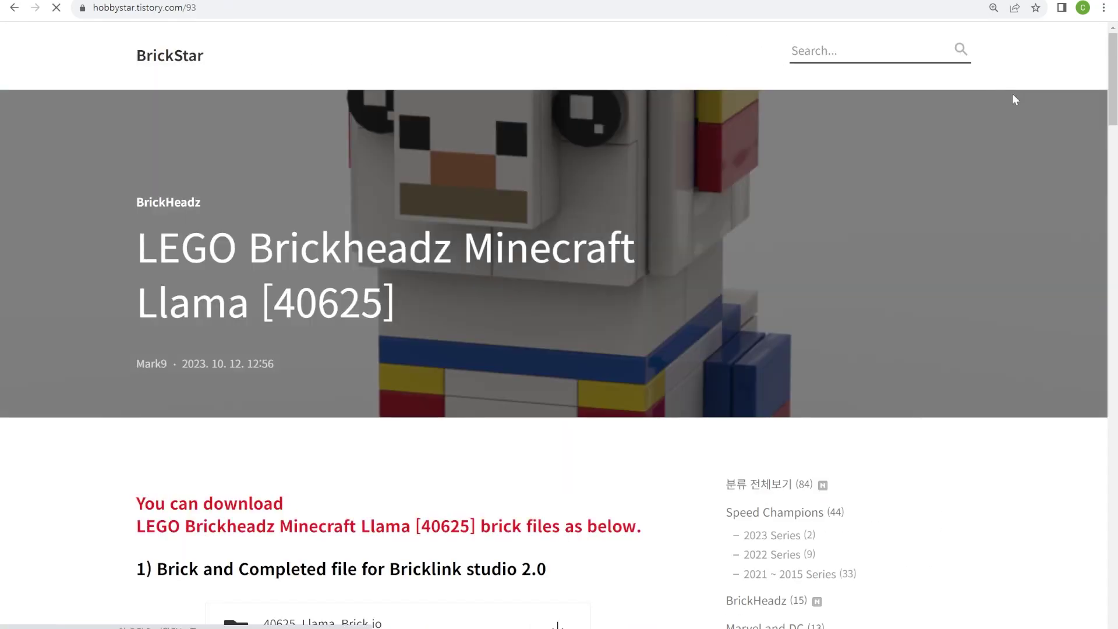
pyautogui.scroll(-5, 1096, 464)
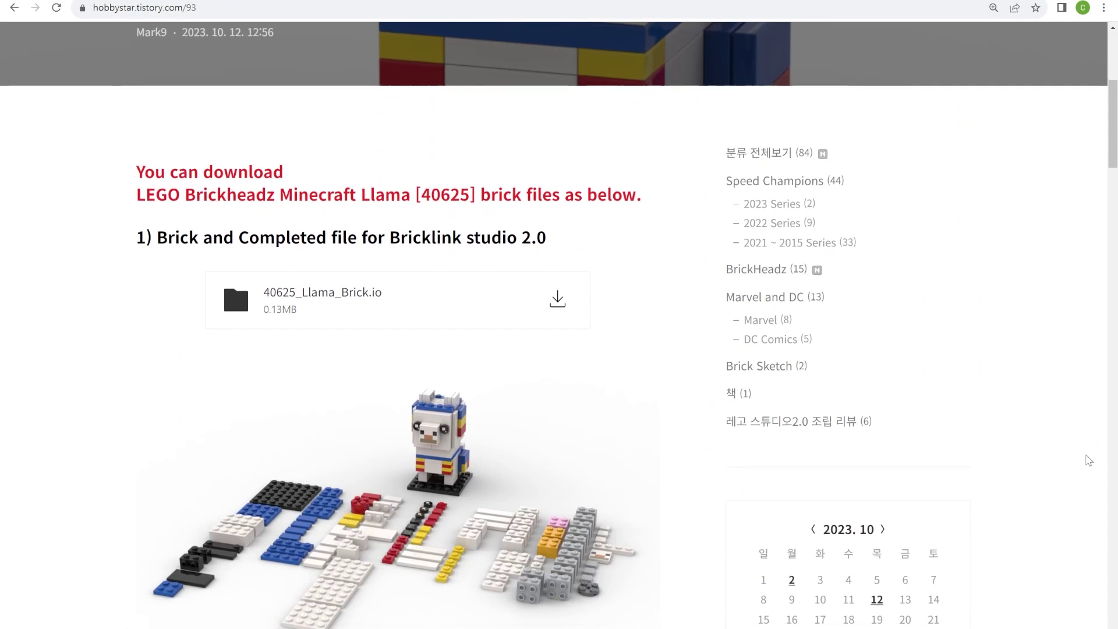
pyautogui.scroll(-5, 1088, 460)
pyautogui.scroll(-2, 1088, 458)
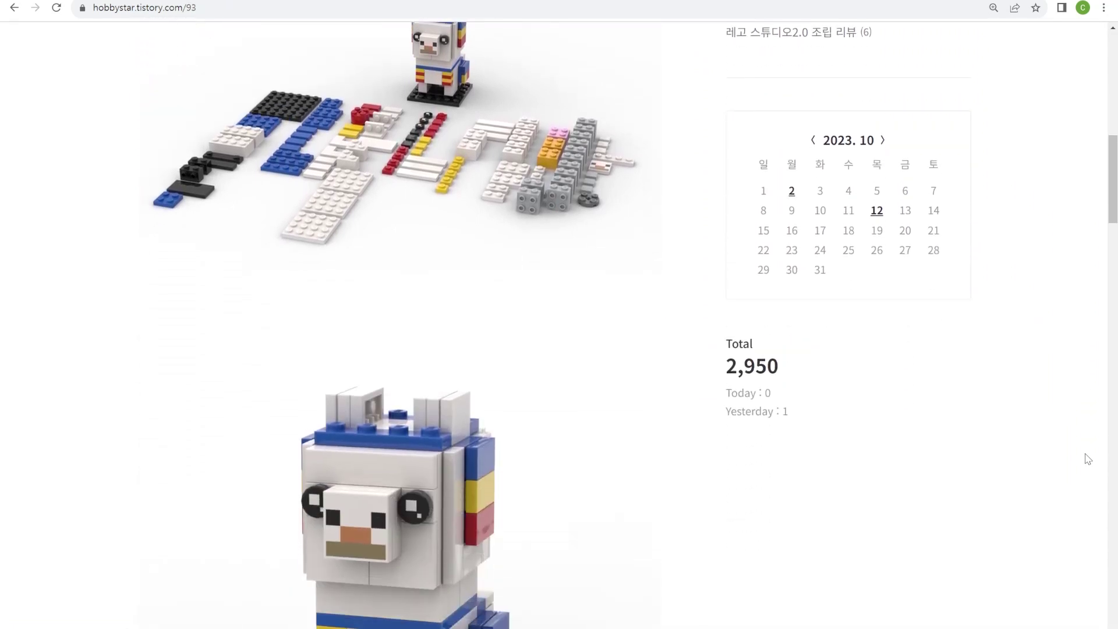
pyautogui.scroll(-8, 1087, 459)
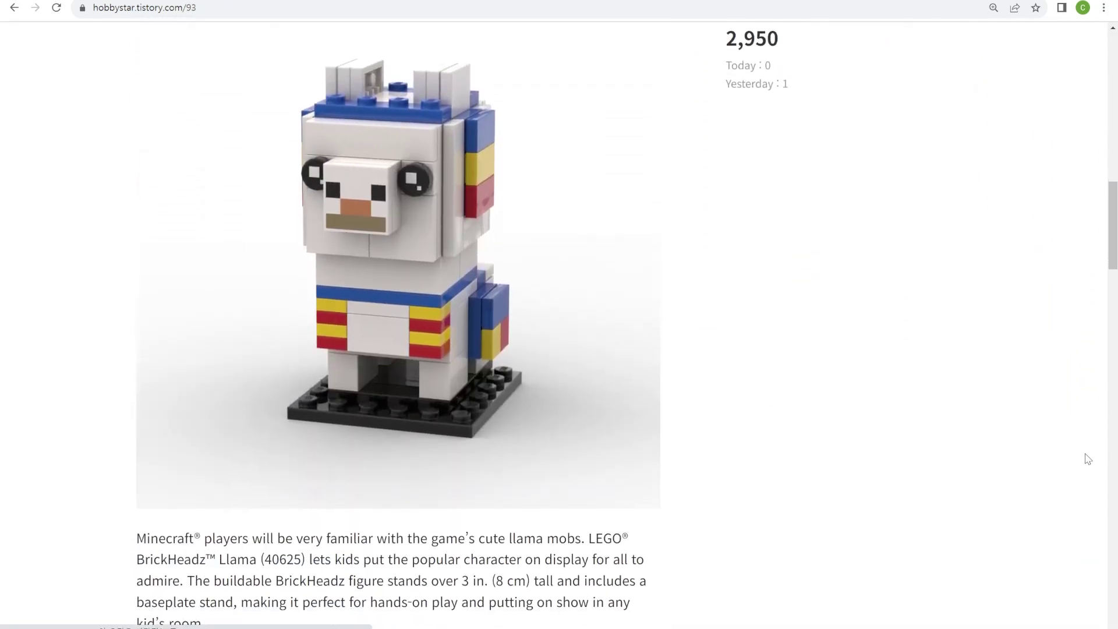
pyautogui.scroll(-6, 1088, 459)
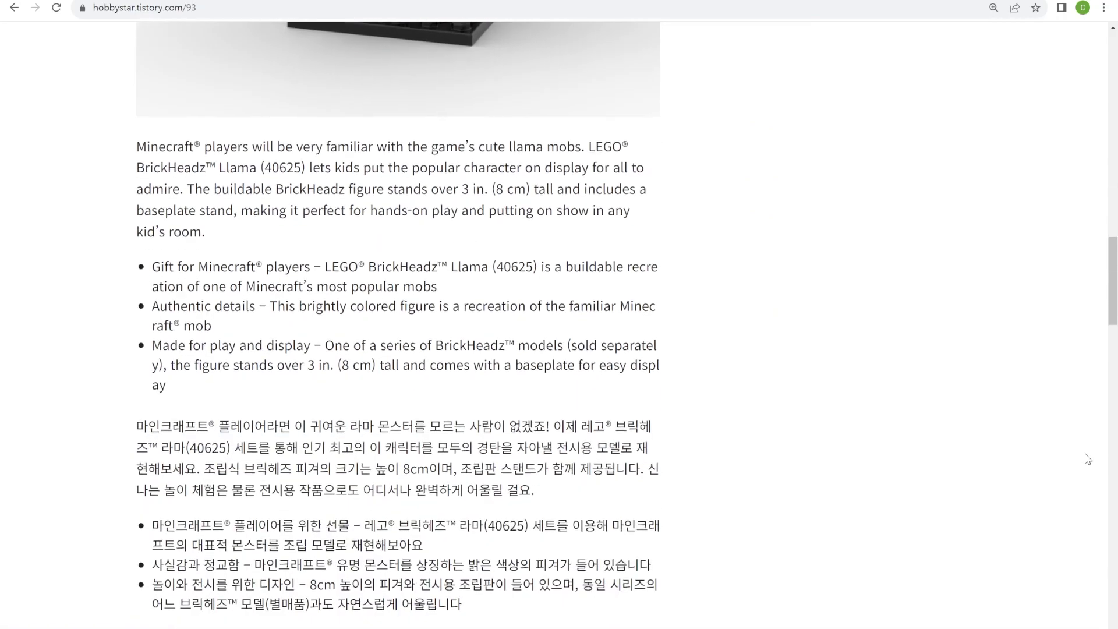